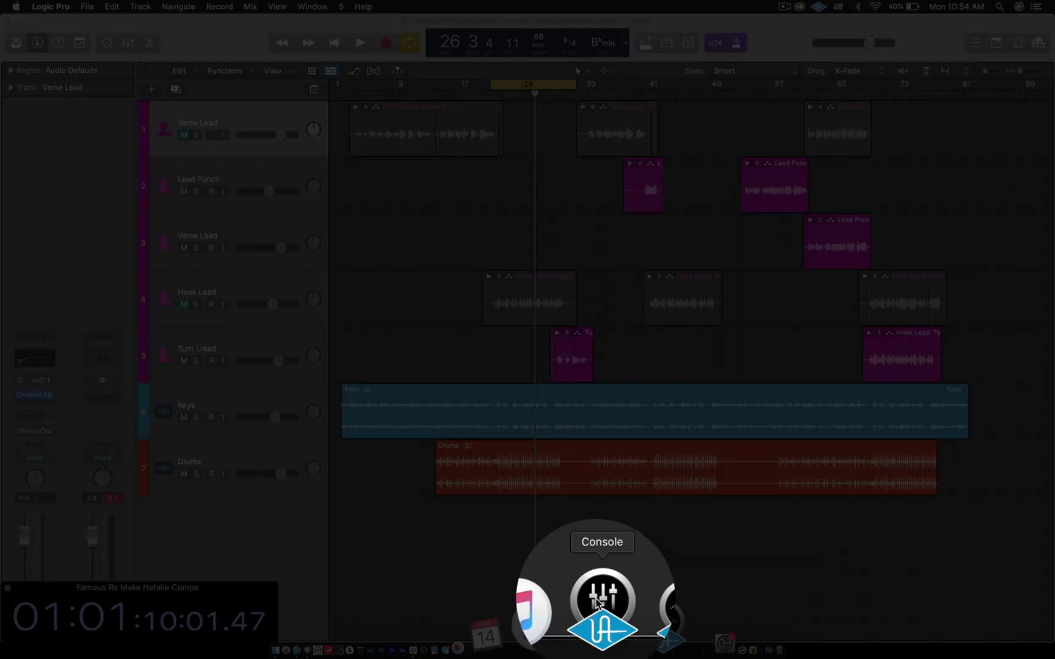
Step: Switch to Console and set the SM7B channel's Cue 1 send to about 5.5 dB and Cue 3 send to about -16.8 dB
click(598, 603)
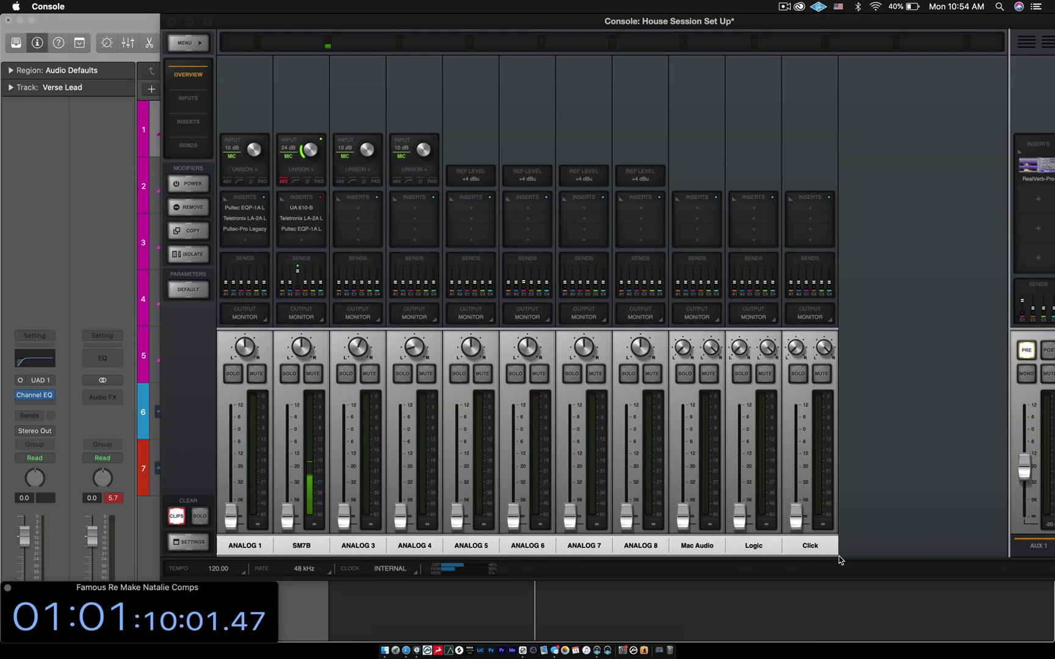
drag(519, 25, 365, 5)
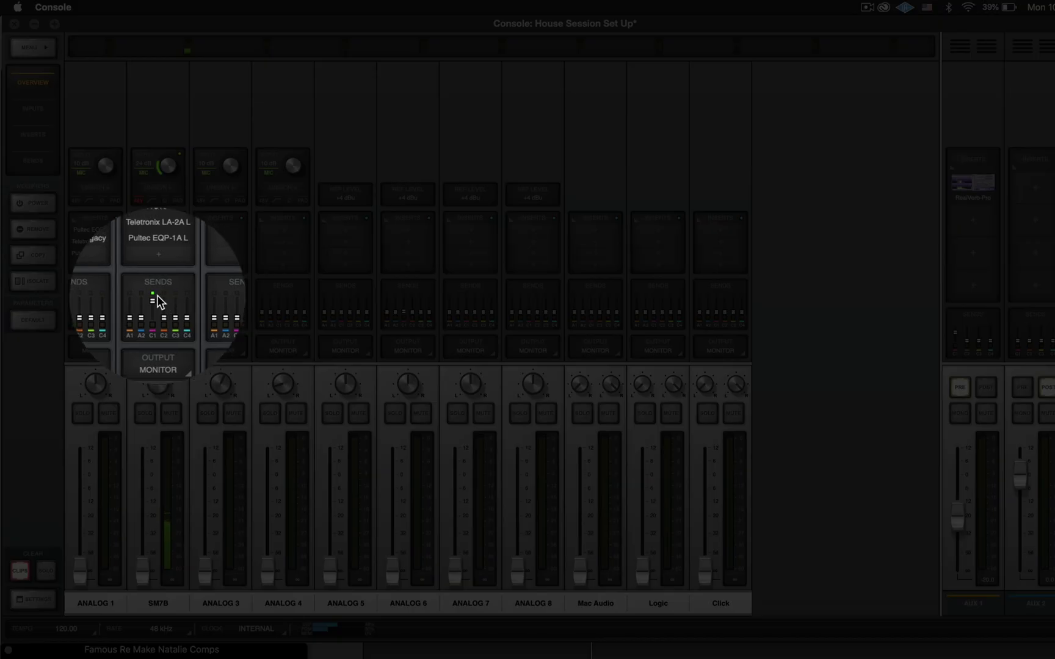
click(157, 299)
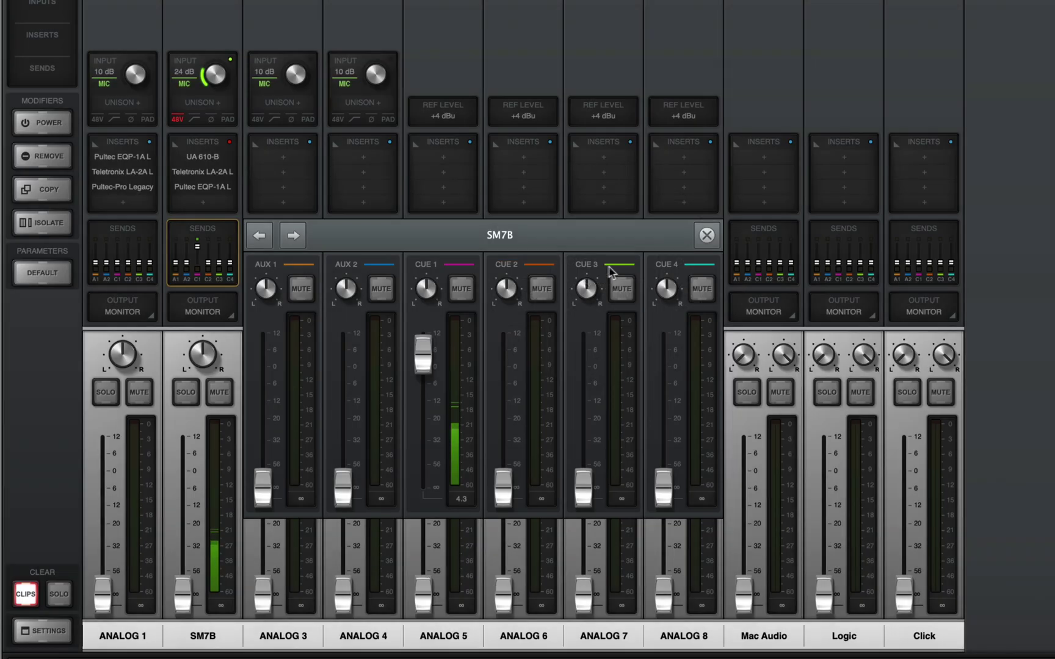
drag(585, 478, 583, 376)
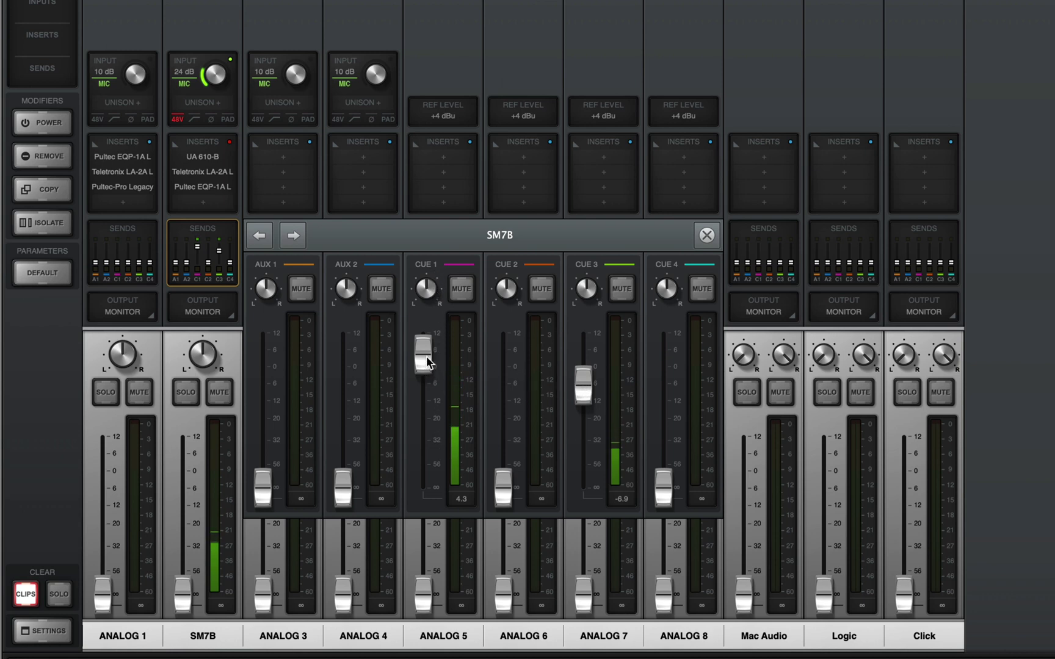
mouse_move(425, 360)
mouse_down()
mouse_move(426, 348)
mouse_move(429, 357)
mouse_up()
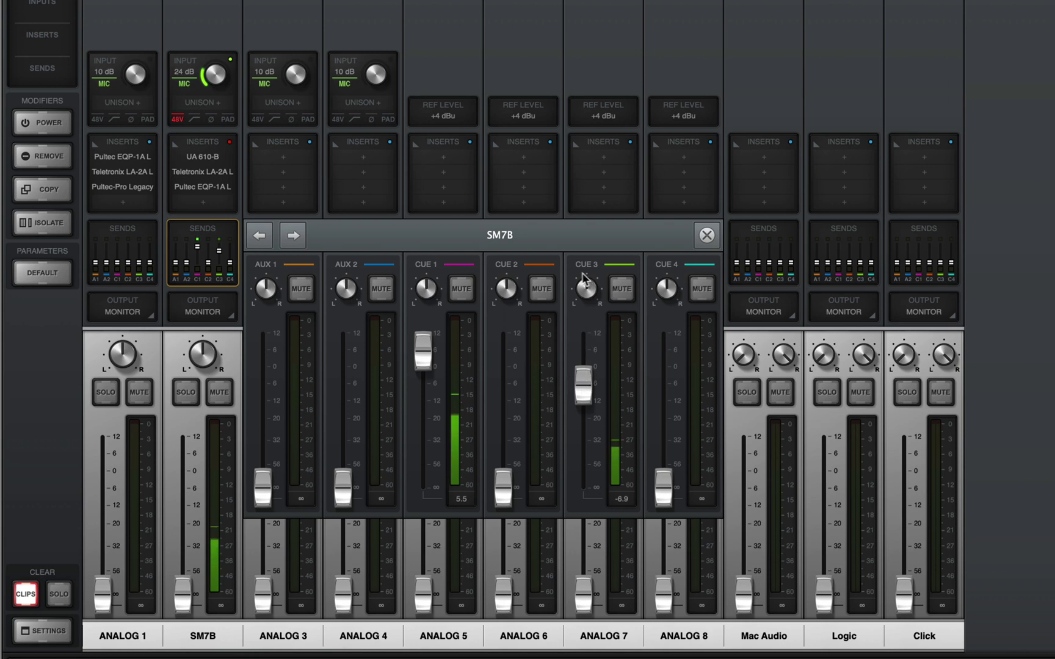
drag(582, 374, 584, 404)
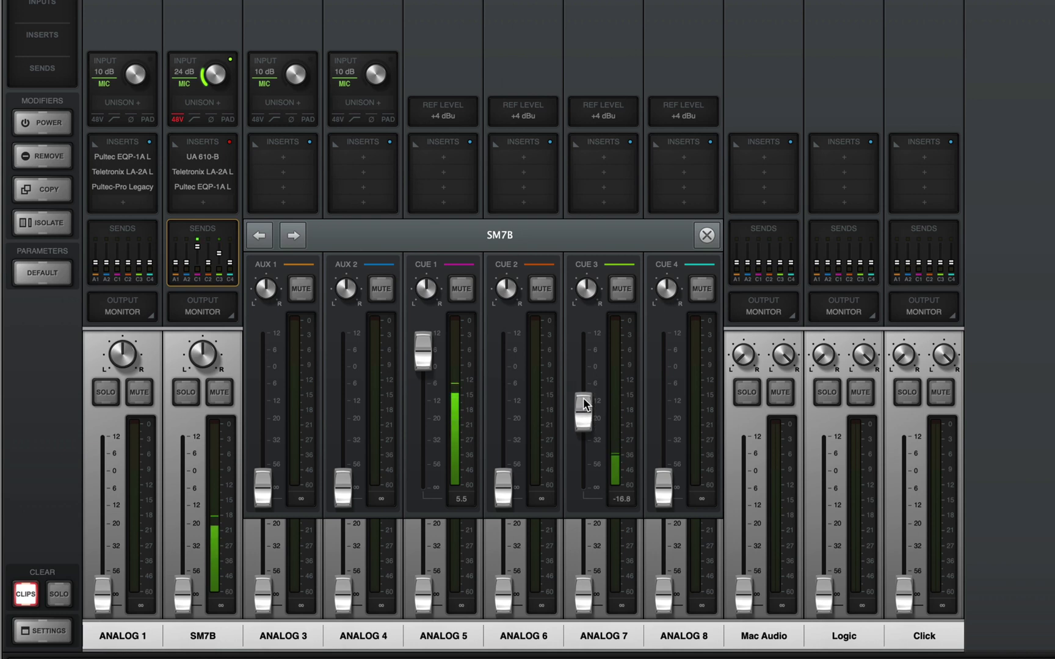
click(708, 235)
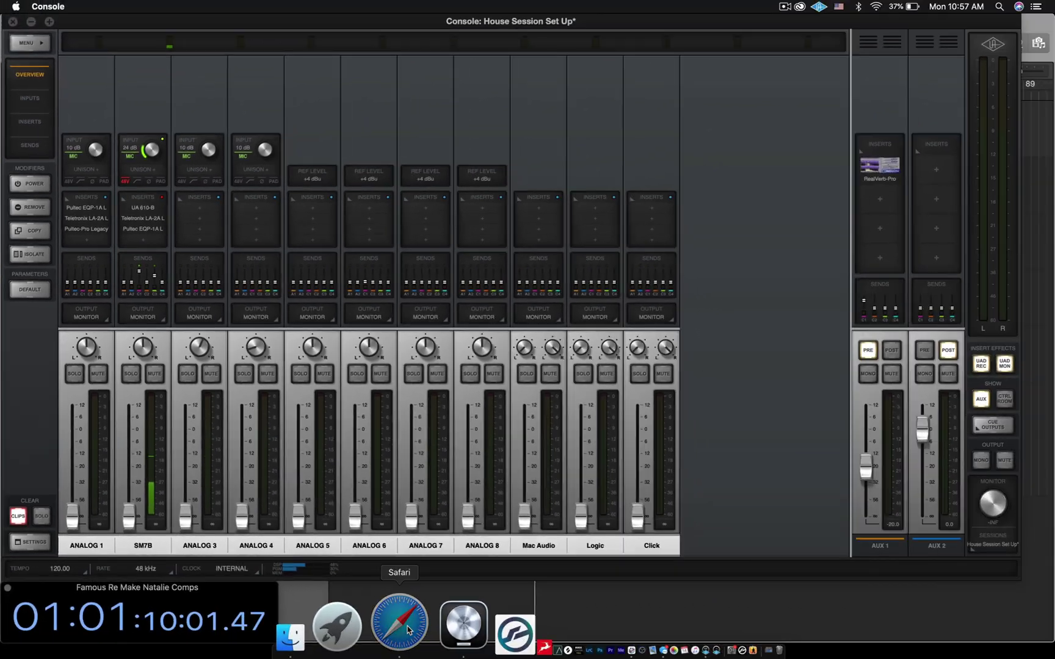
Step: Switch to Safari, start the Chillhop Radio stream as a Mac audio source, and return to Console
click(399, 623)
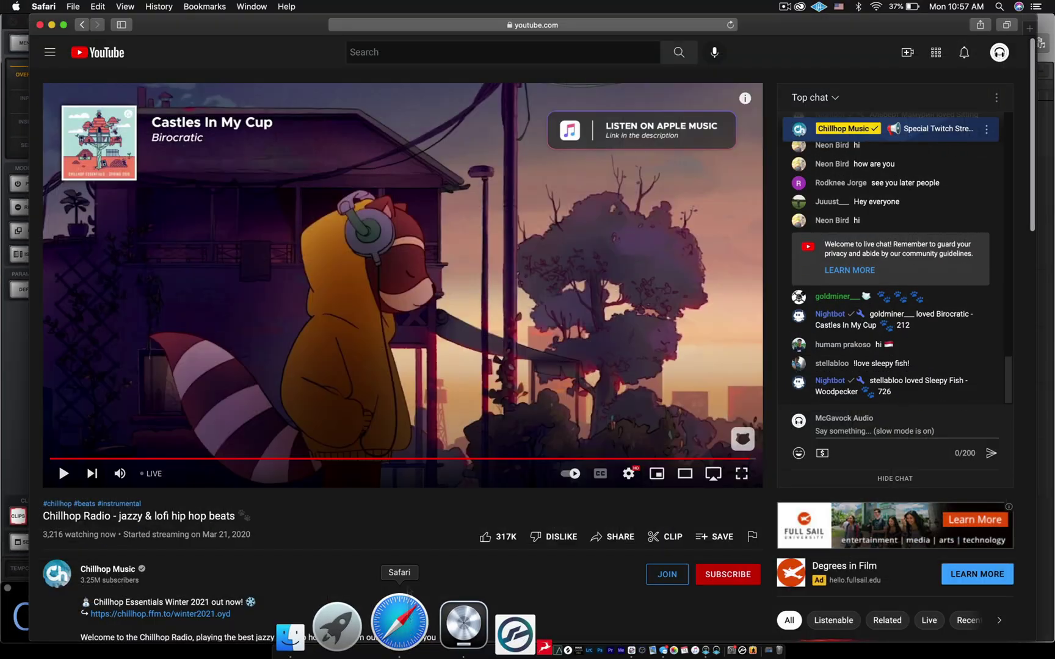
click(402, 303)
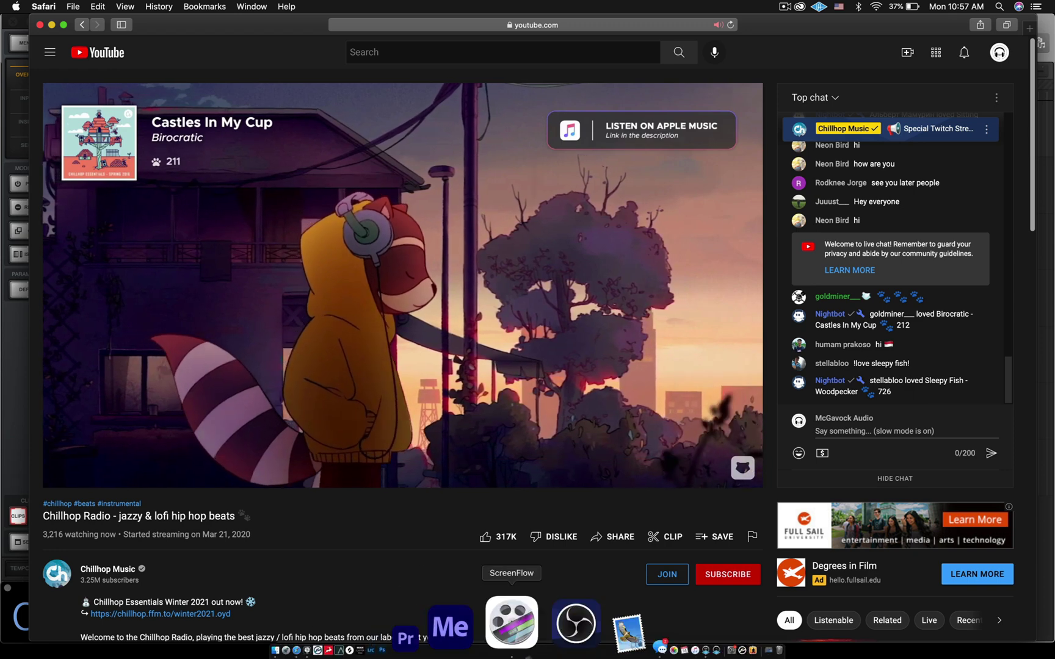
click(595, 628)
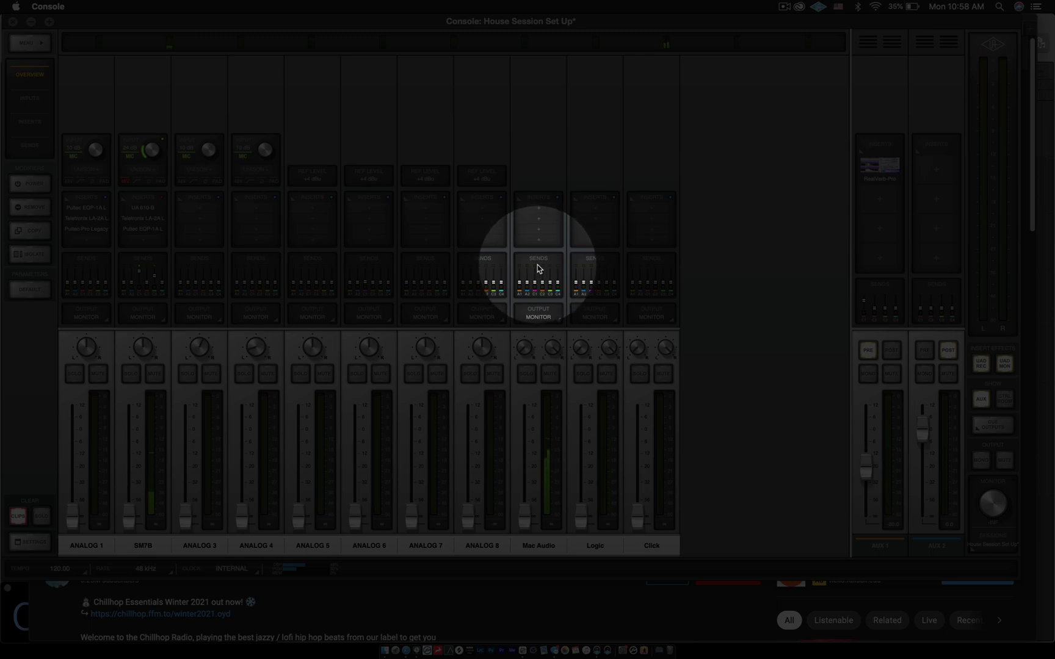
Step: Raise the Mac Audio channel's Cue 2 send to about -2.7 dB and Cue 3 send to about -12.6 dB
click(537, 269)
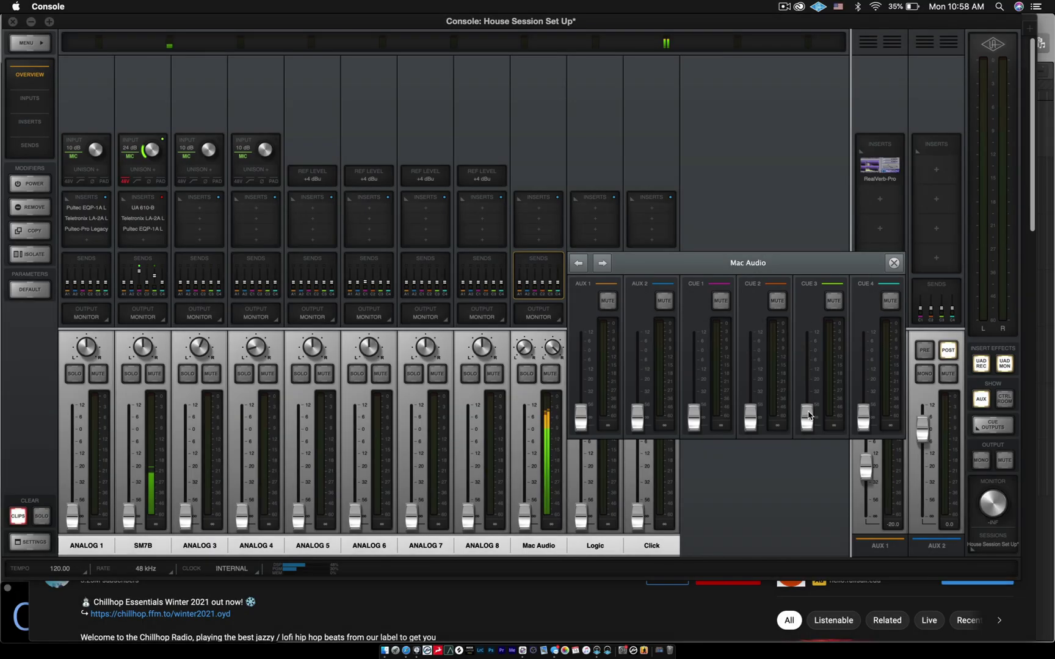
drag(808, 413, 810, 364)
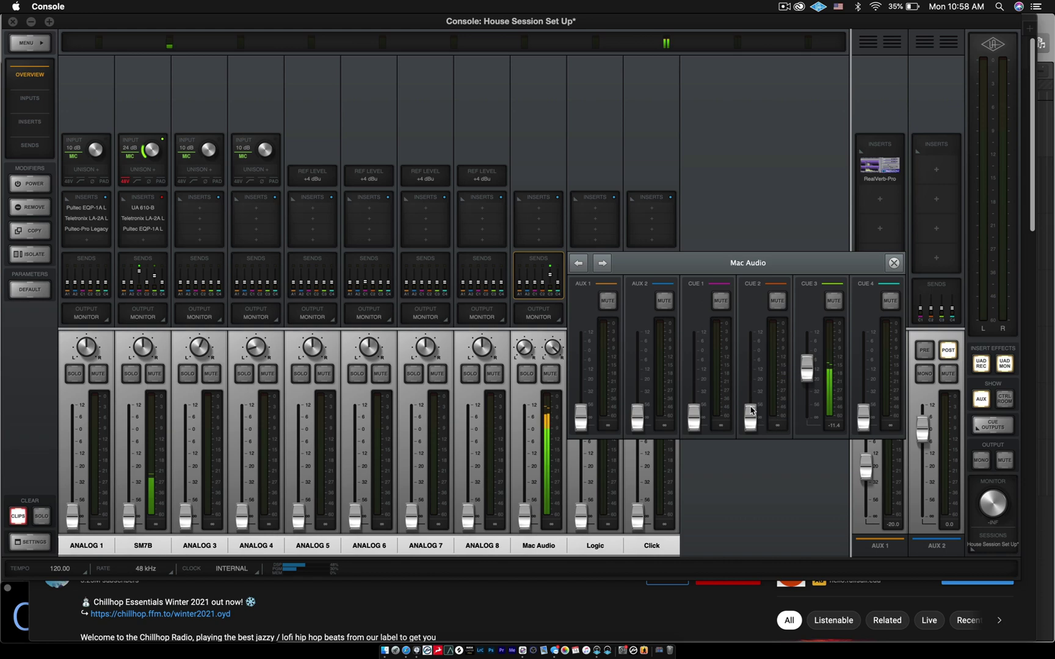
drag(751, 409, 751, 346)
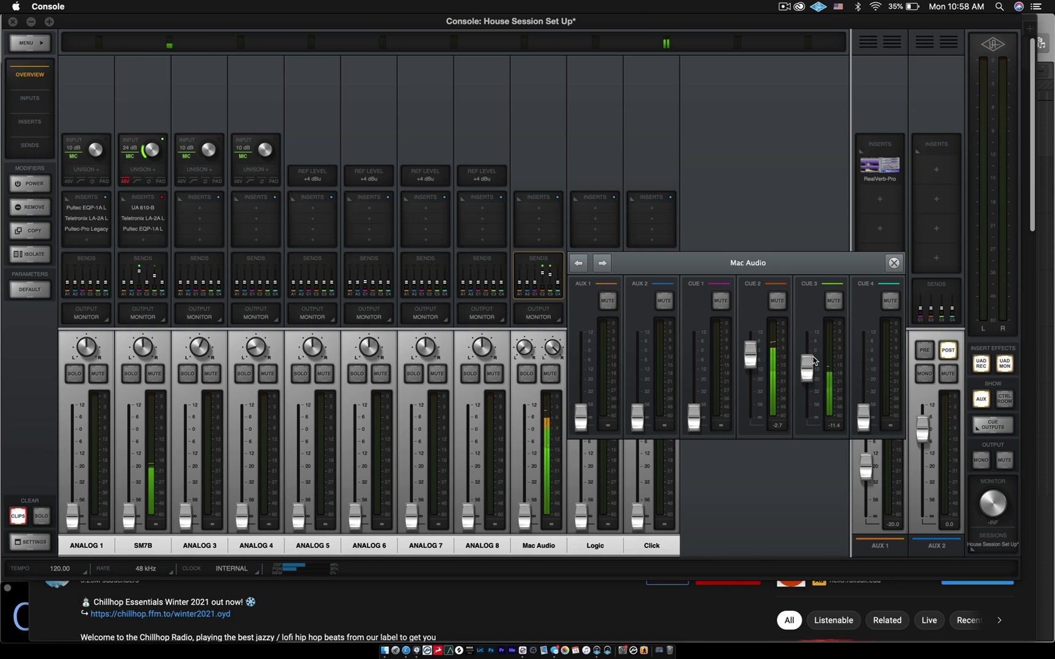
drag(809, 365, 810, 367)
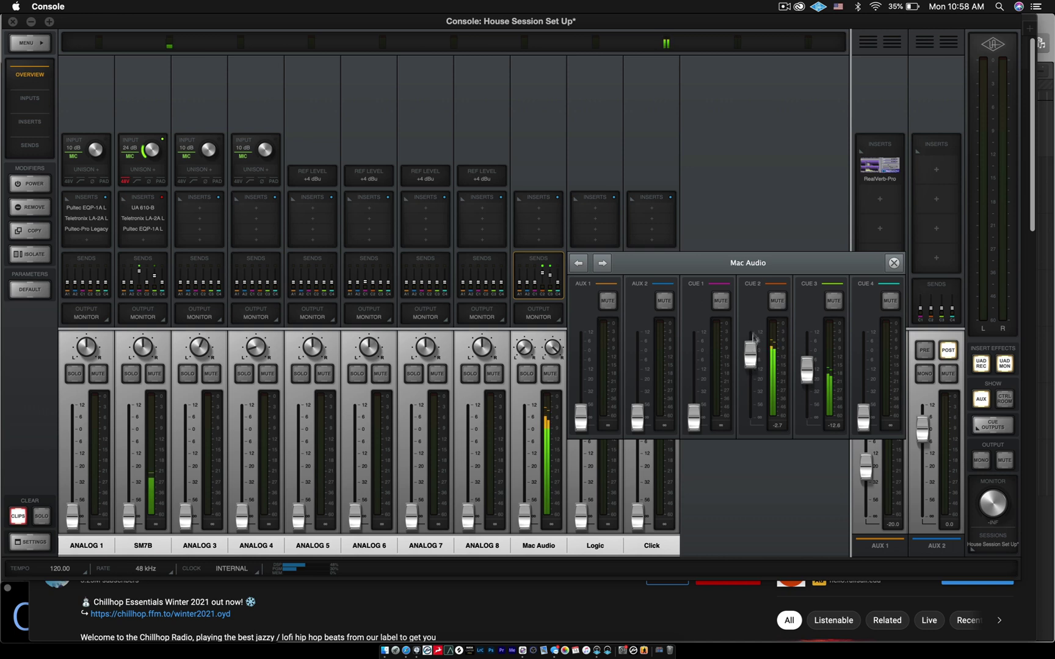
Step: Pull the Mac Audio channel's Cue 2 and Cue 3 sends fully down and close its send mixer
drag(807, 363, 809, 442)
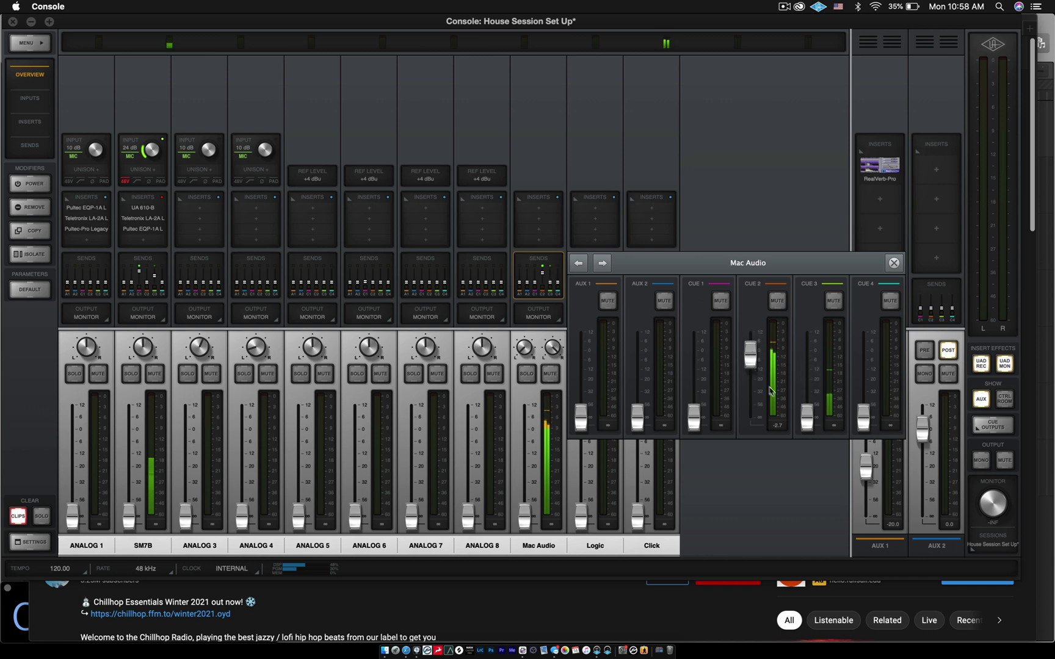
drag(752, 365, 754, 436)
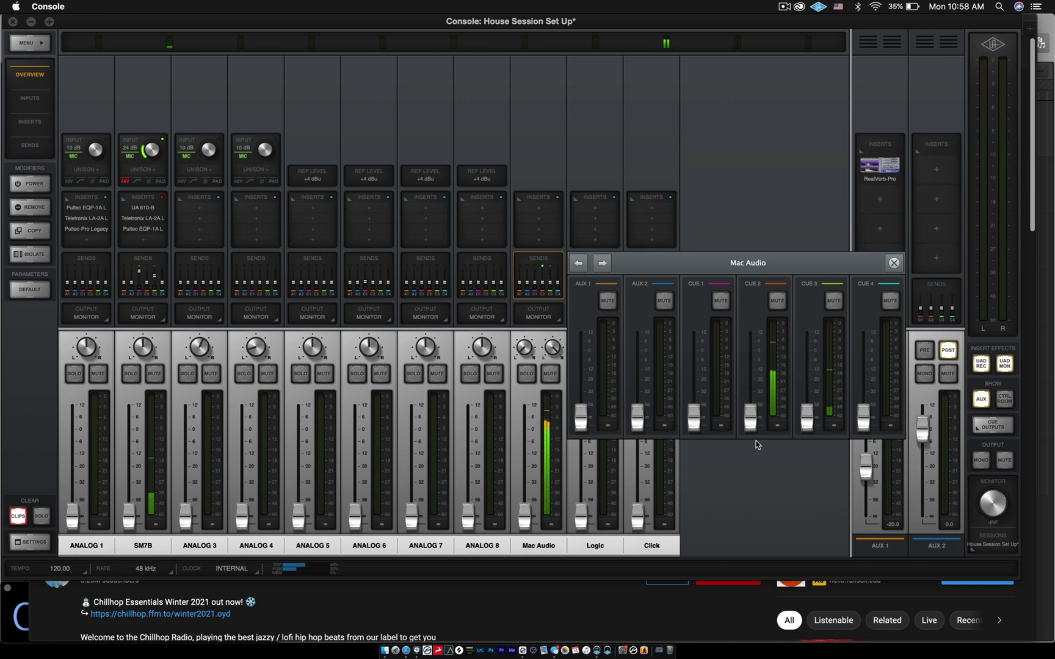
click(894, 264)
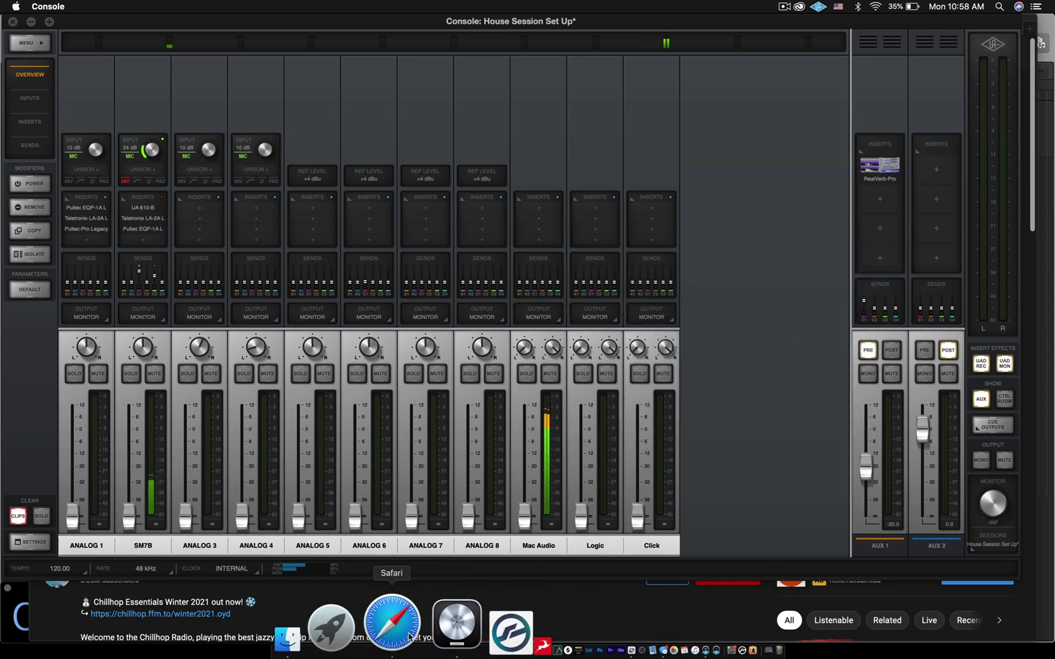
Step: Pause the Chillhop Radio stream in Safari, then switch to Logic Pro and start the project's playback
click(381, 623)
click(443, 319)
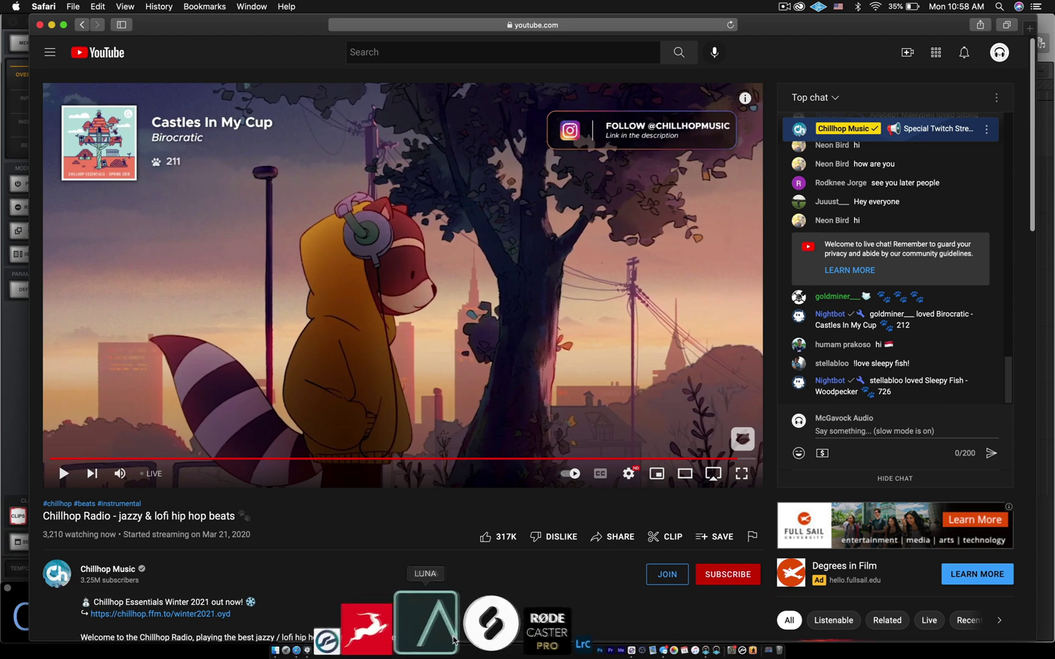
click(406, 620)
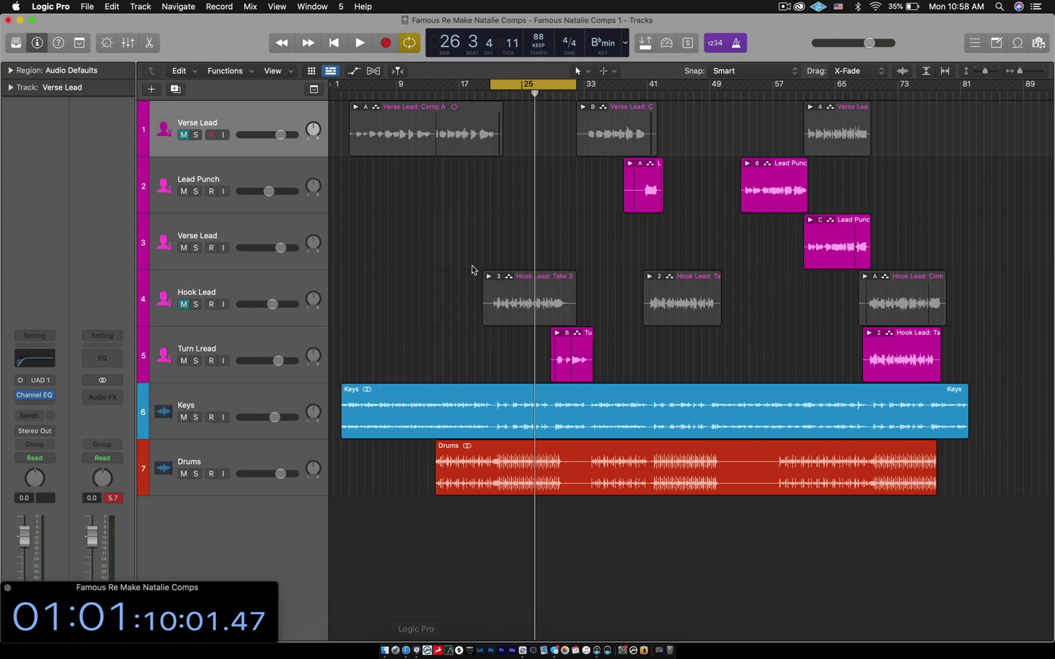
key(space)
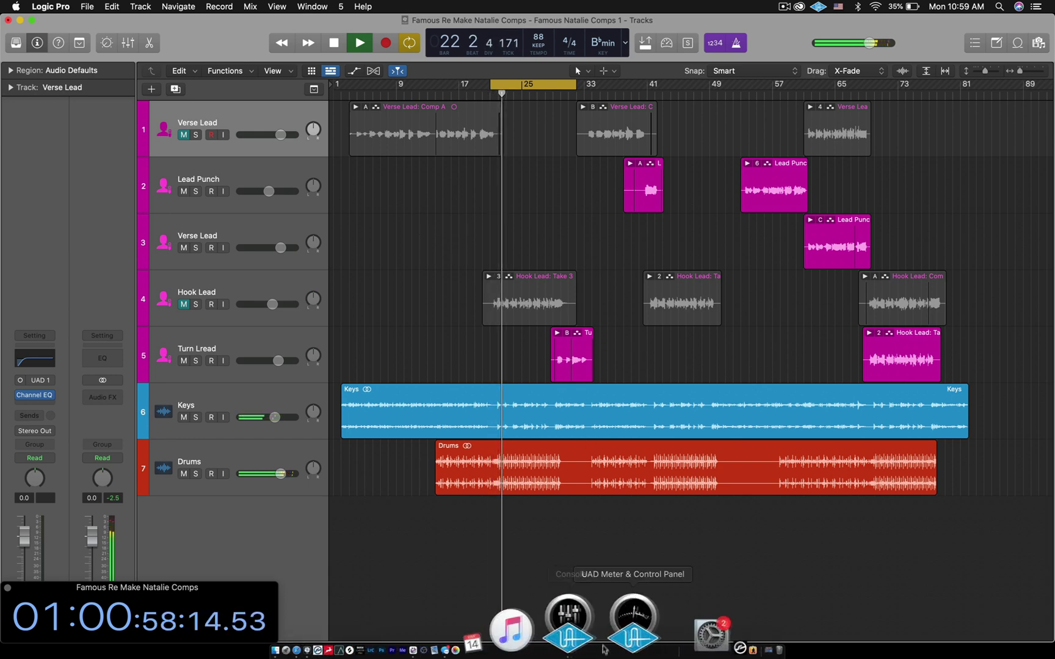
Step: Switch to Console and raise the Logic channel's sends to about -21.4 dB on Cue 2, 7.1 dB on Cue 3 and -9.8 dB on Cue 4
click(595, 619)
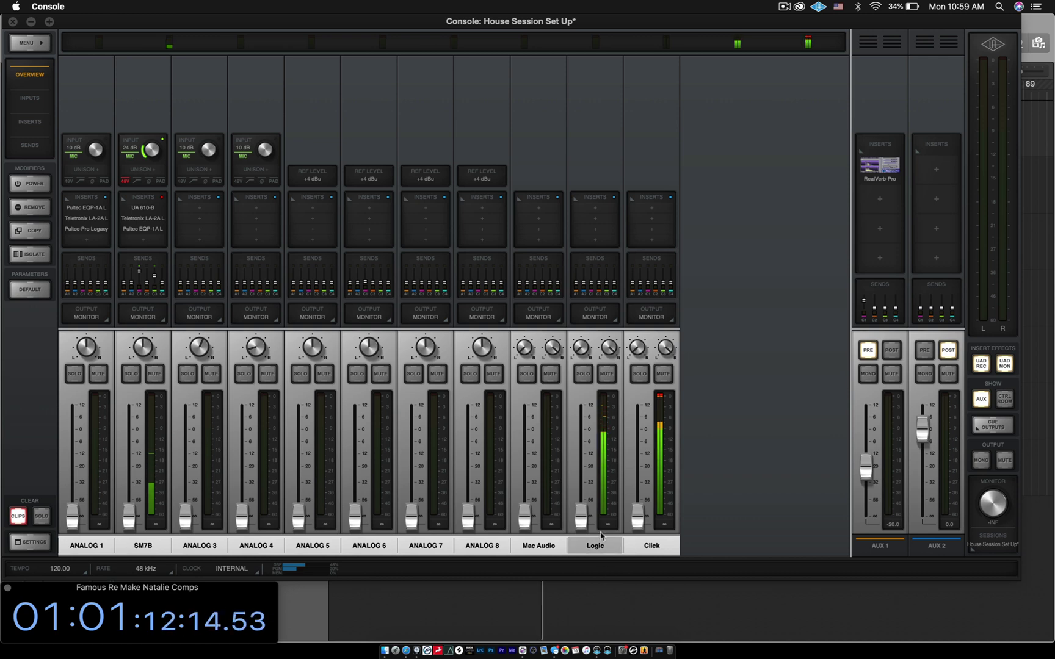
click(599, 608)
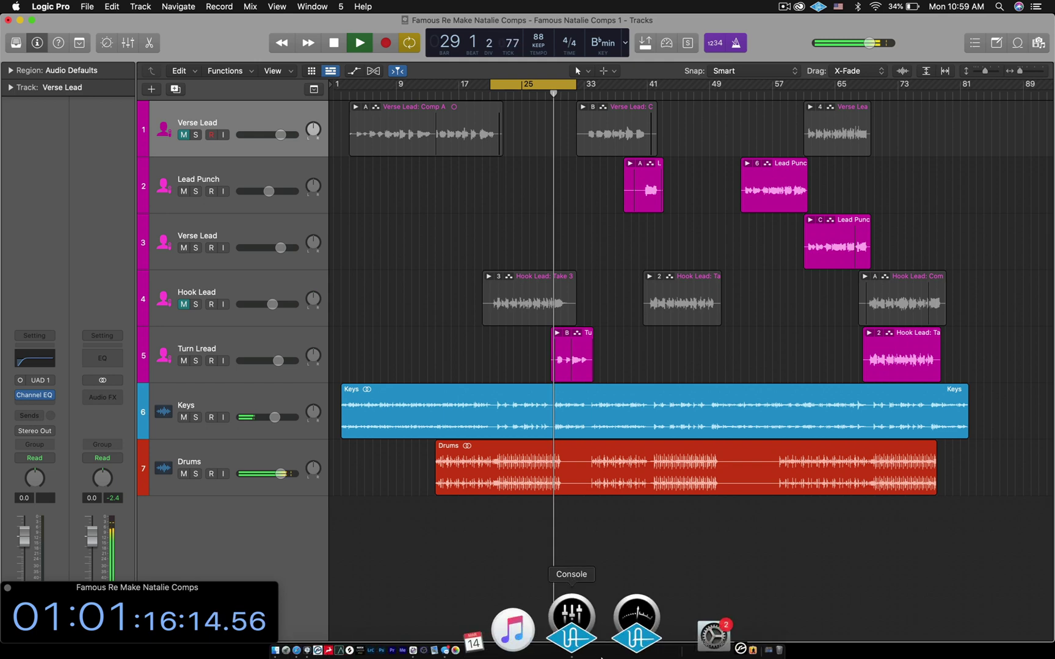
click(580, 616)
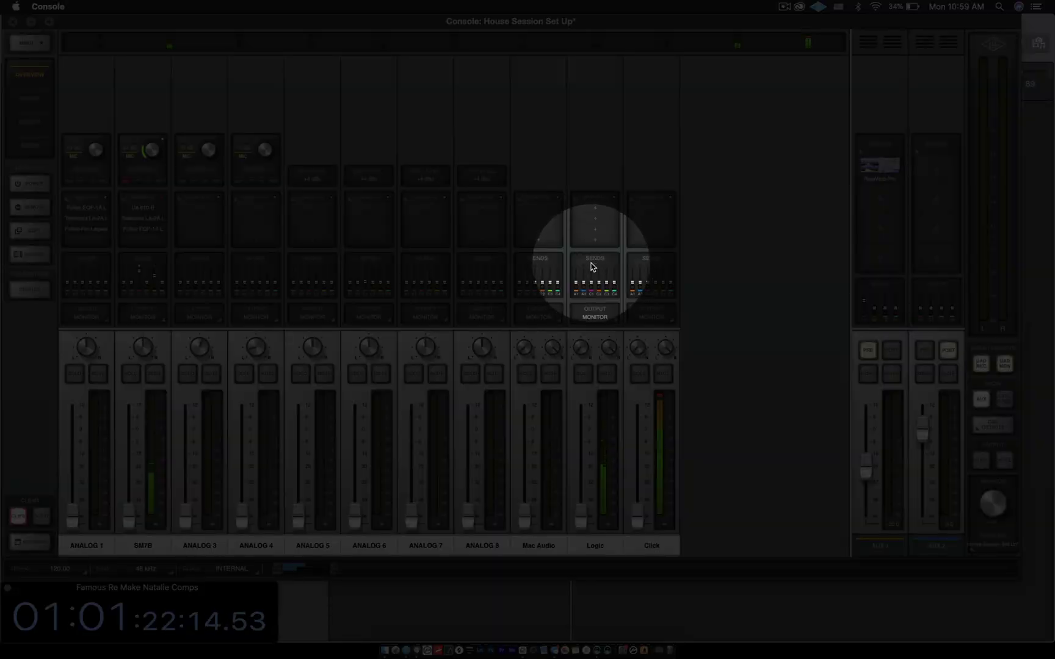
click(596, 271)
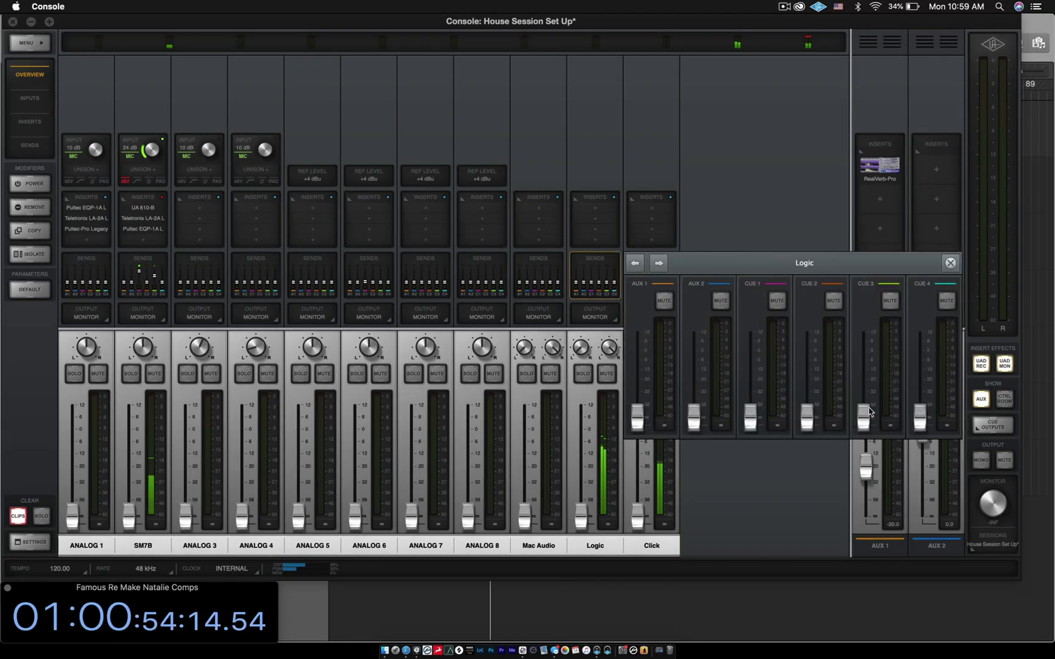
drag(866, 417, 863, 336)
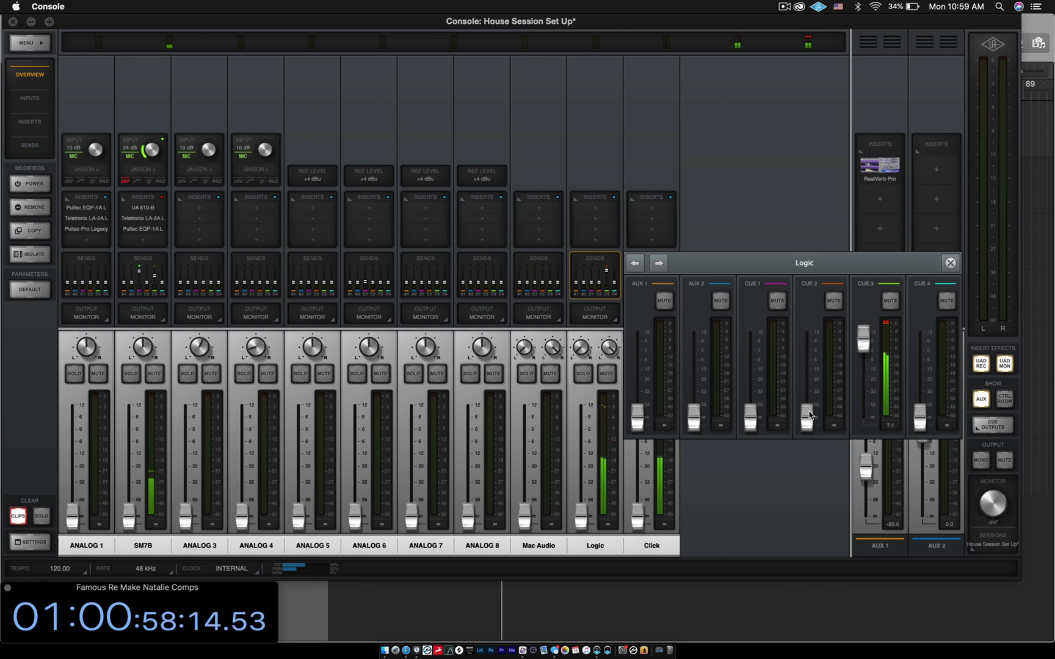
drag(807, 417, 809, 377)
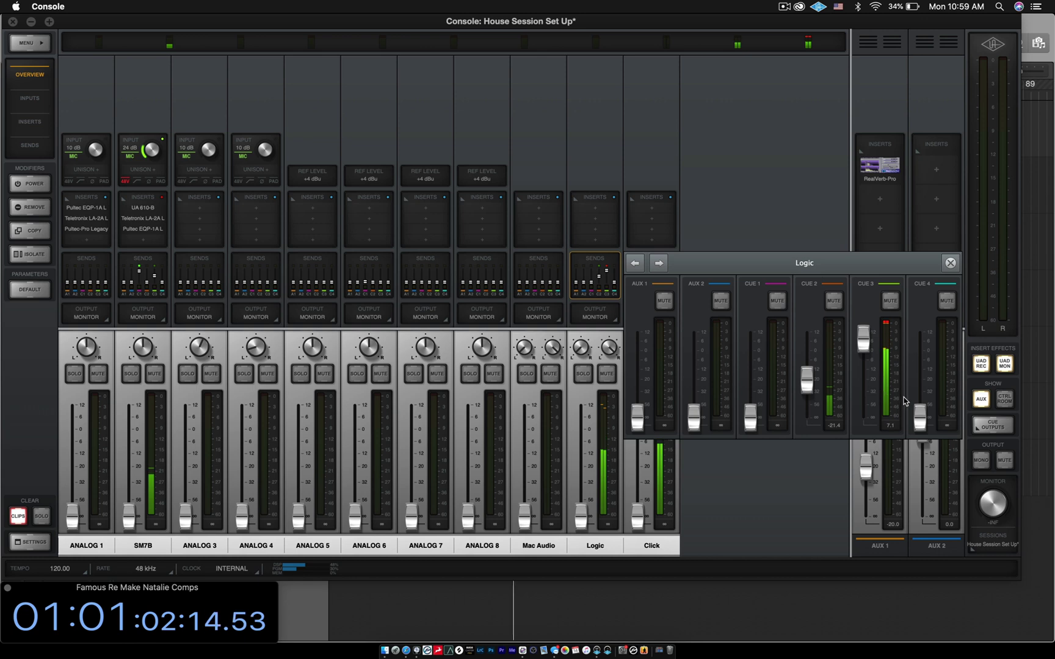
drag(920, 417, 919, 357)
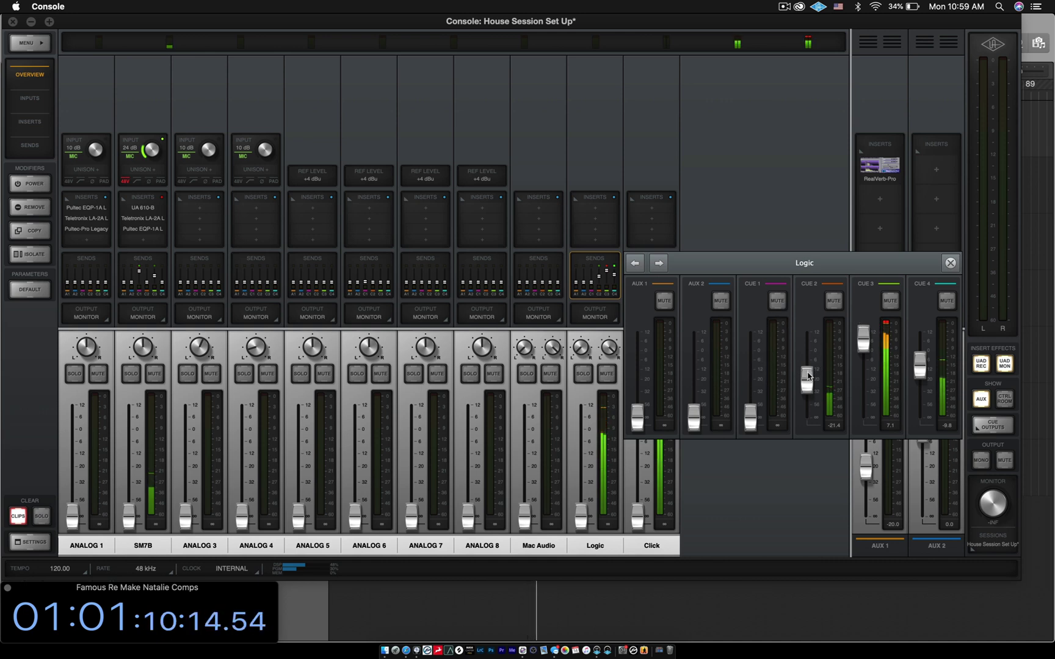
Step: Pull the Logic channel's Cue 2, Cue 3 and Cue 4 sends fully down and close its send mixer
drag(807, 378, 807, 430)
drag(863, 337, 863, 417)
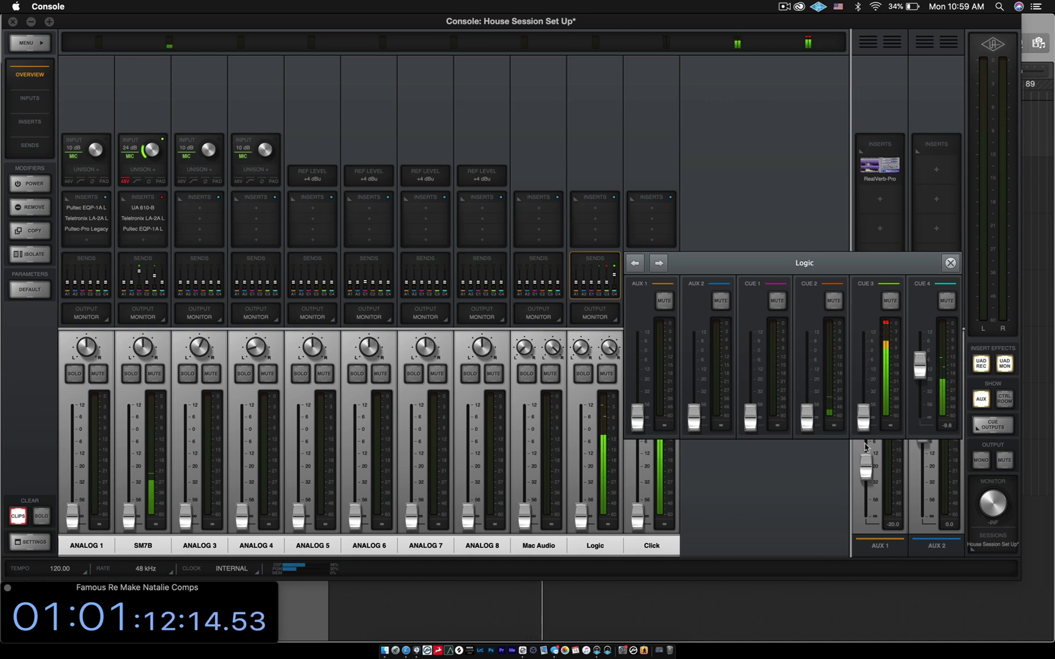
drag(918, 363, 919, 418)
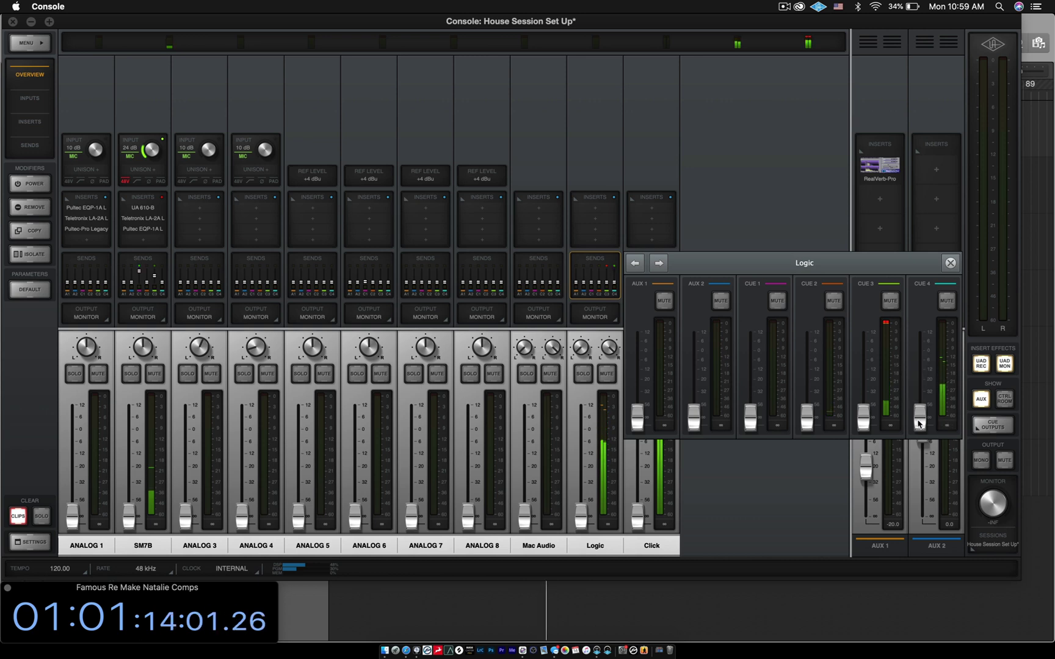
click(951, 263)
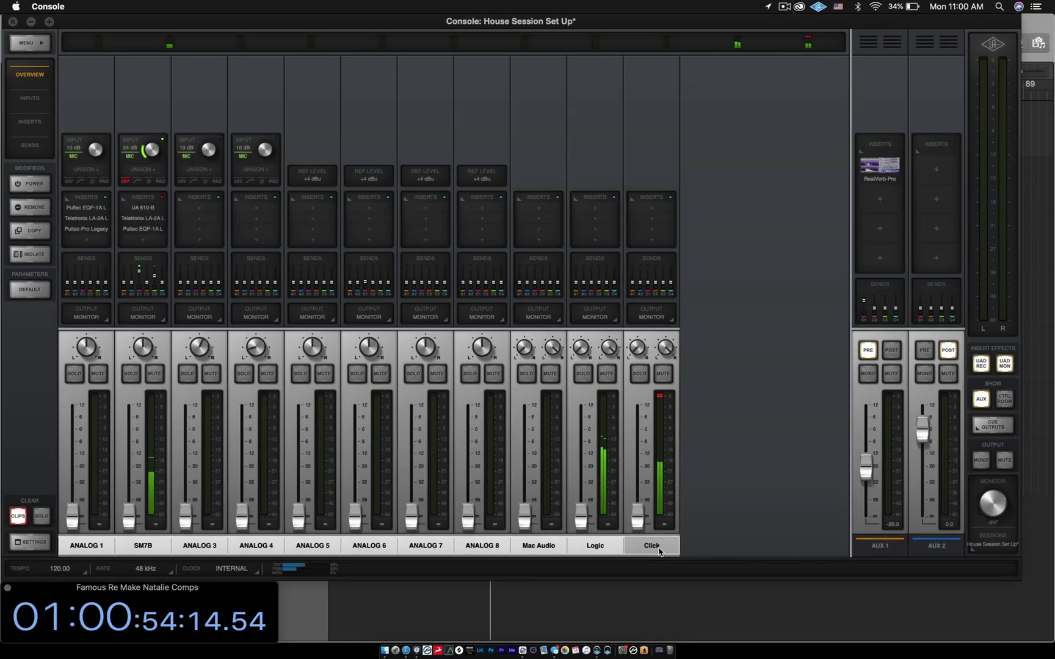
Step: Raise the Click channel's sends to about -15.2 dB on Cue 2, -3.1 dB on Cue 3 and -16.1 dB on Cue 4
click(657, 281)
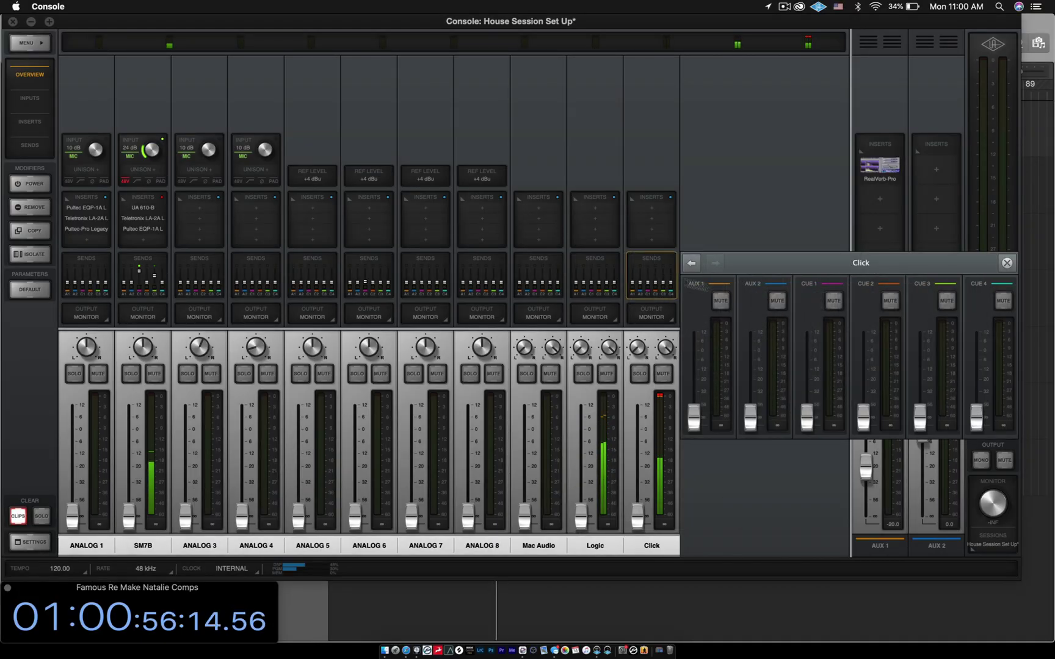
drag(864, 417, 863, 372)
drag(927, 420, 925, 345)
drag(971, 409, 970, 371)
drag(920, 345, 920, 358)
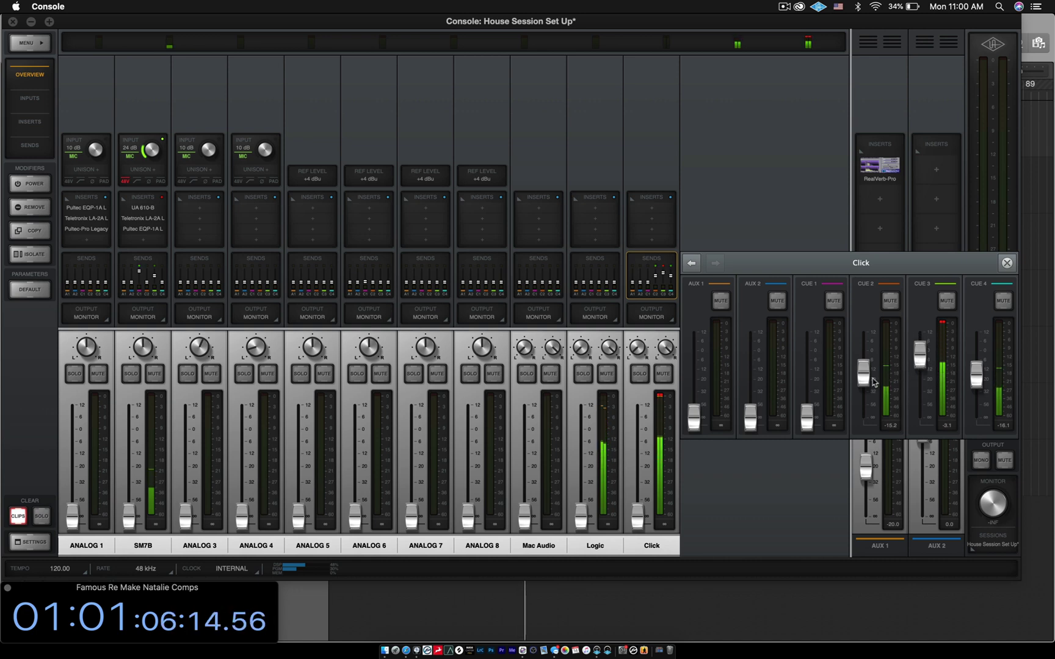
Step: Pull the Click channel's Cue 2, Cue 3 and Cue 4 sends fully down and close its send mixer
drag(865, 383, 864, 419)
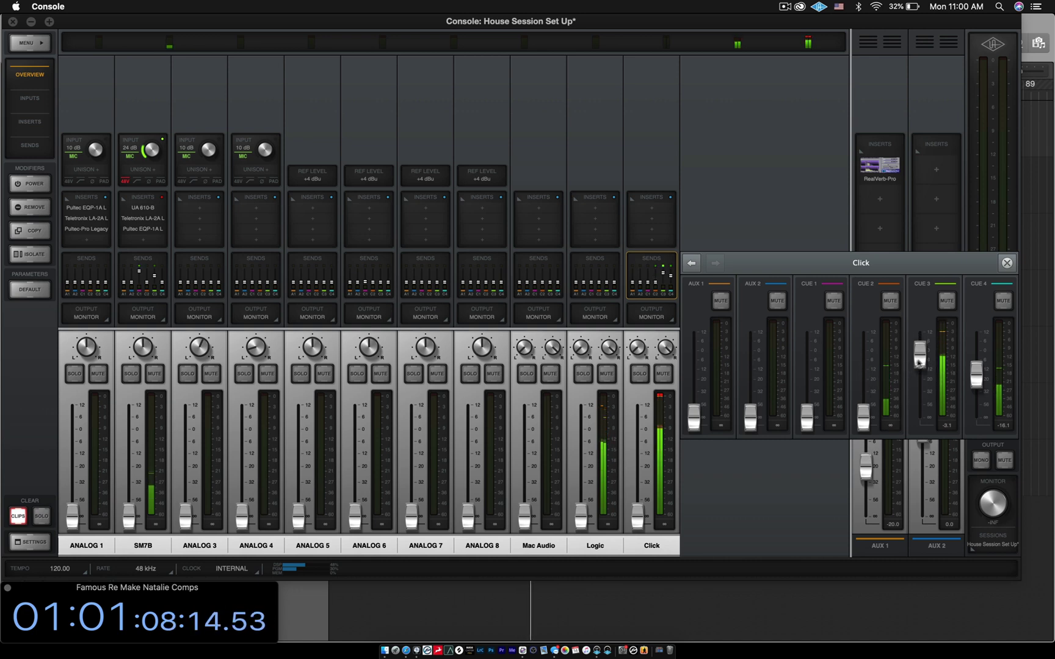
drag(919, 351, 919, 418)
drag(978, 374, 978, 418)
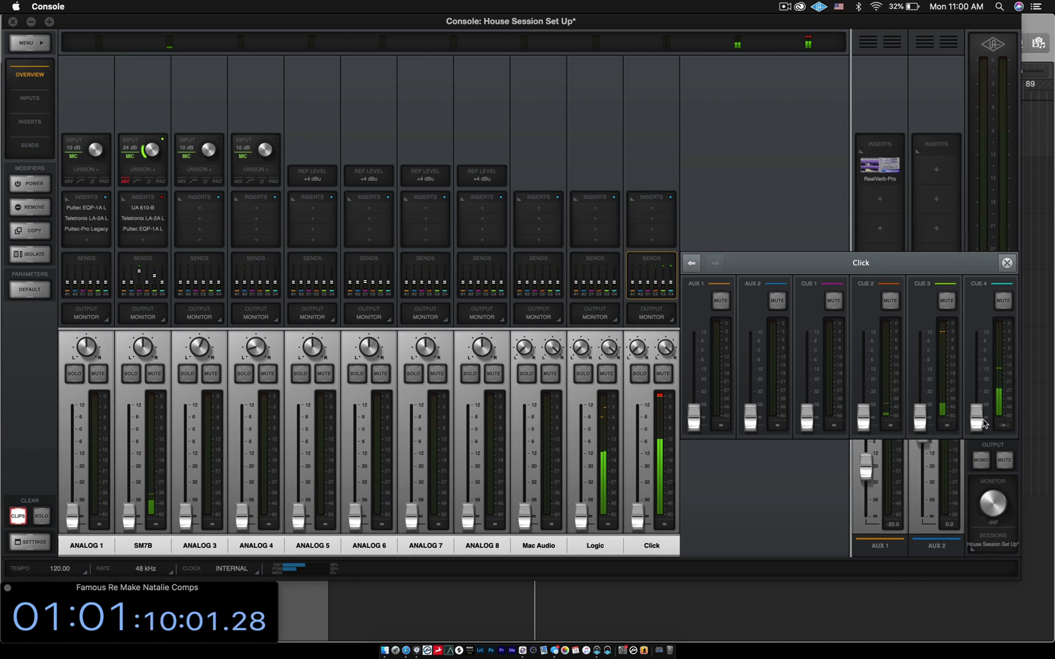
click(1007, 264)
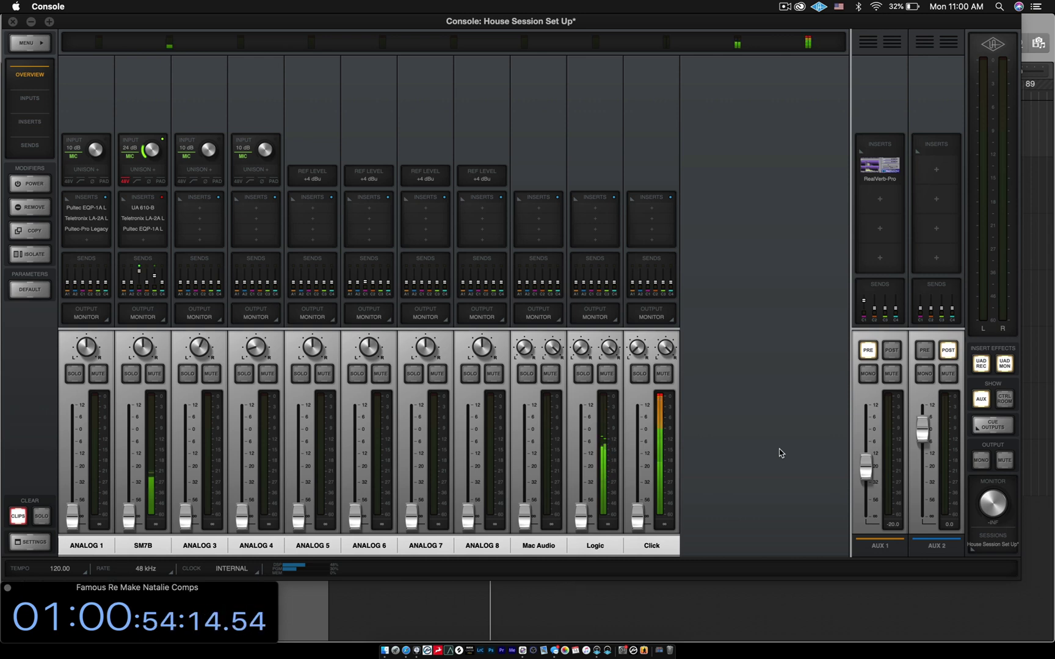
Step: Switch to Logic Pro, stop the session's playback and minimize its project window
click(652, 607)
key(space)
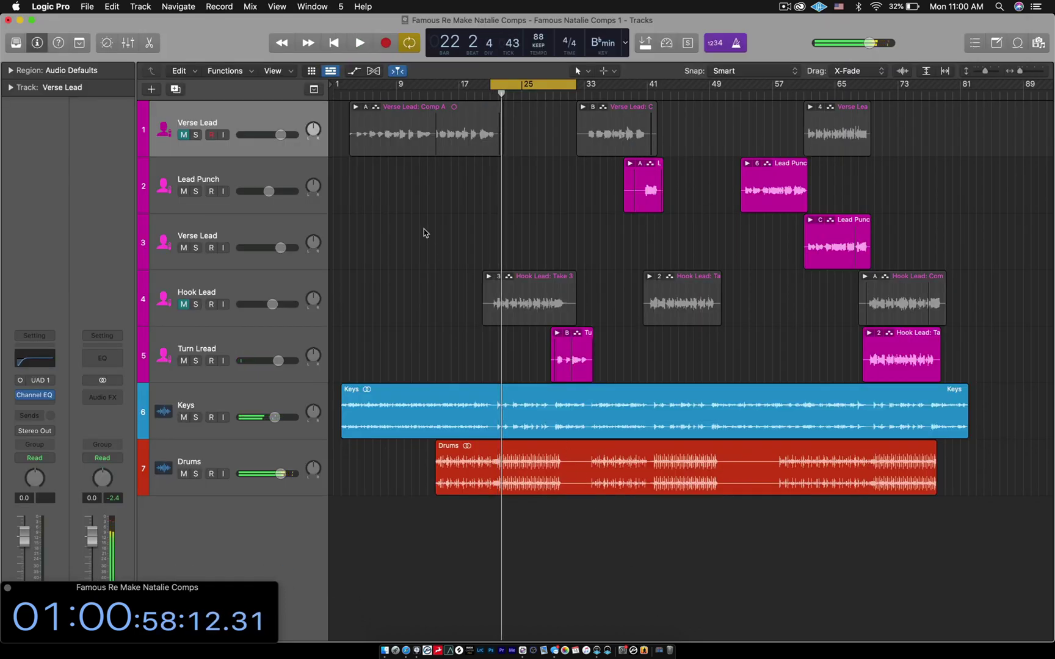
click(21, 20)
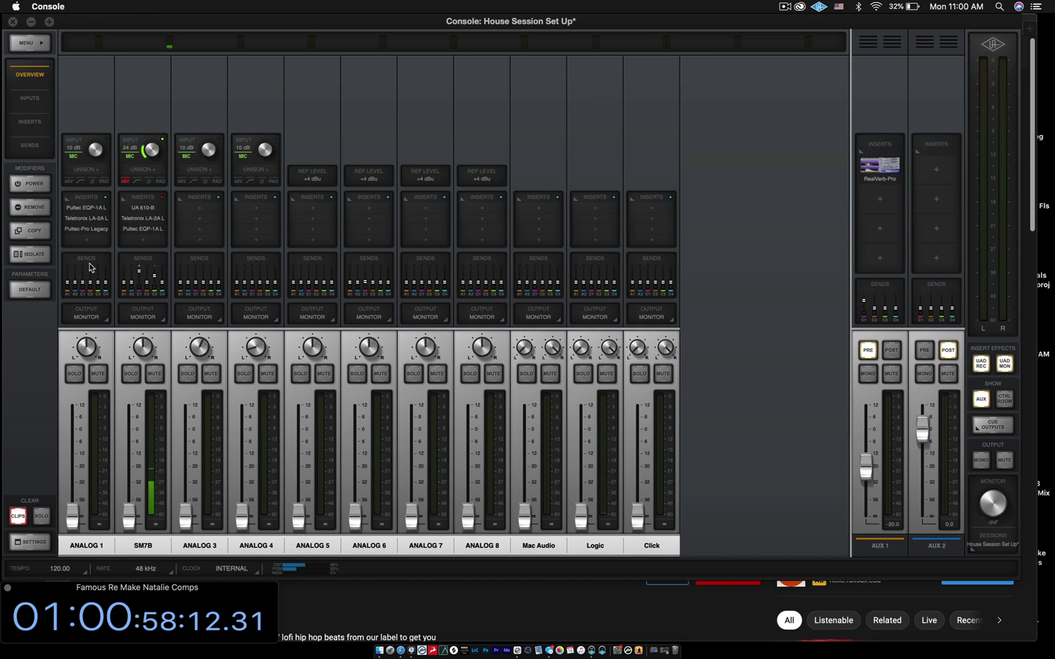
Step: Pull the SM7B channel's Cue 3 send fully down and close its send mixer
click(146, 269)
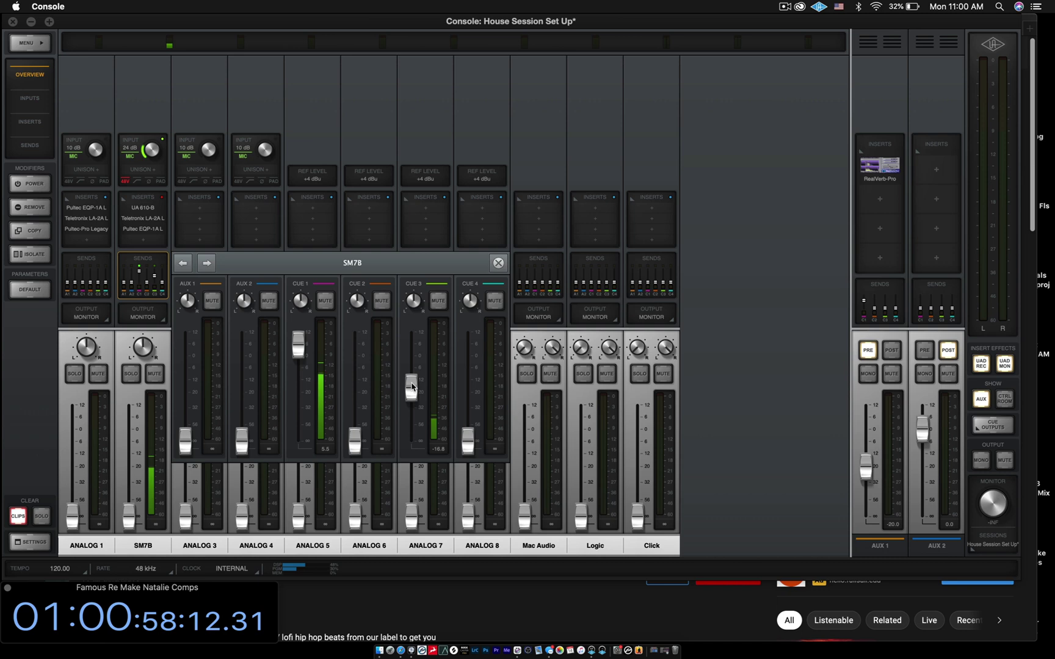
drag(412, 388, 411, 452)
click(499, 262)
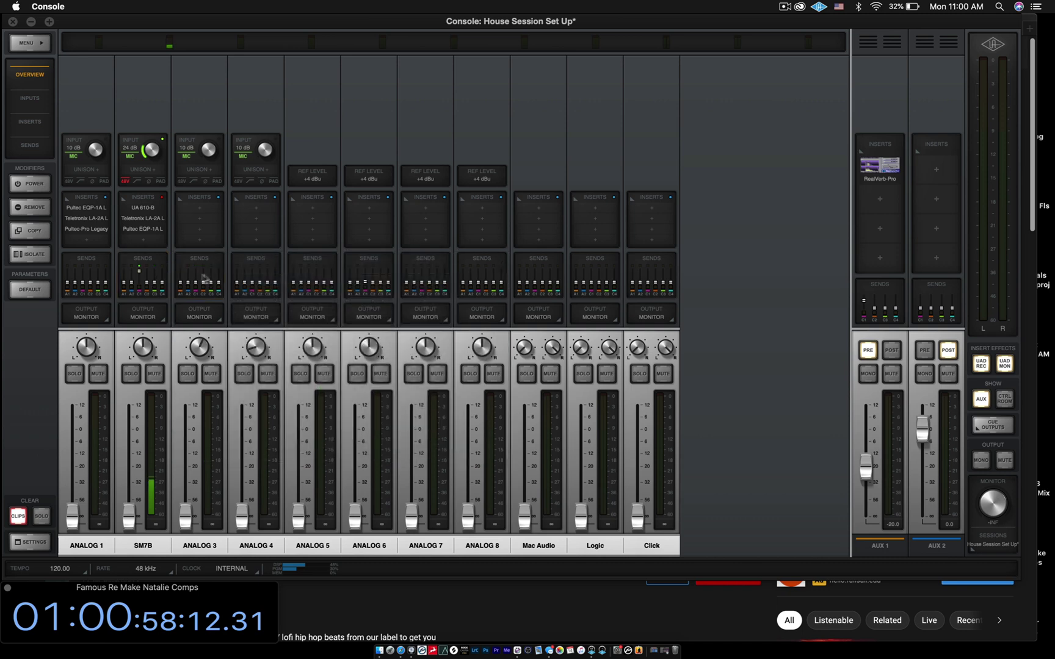
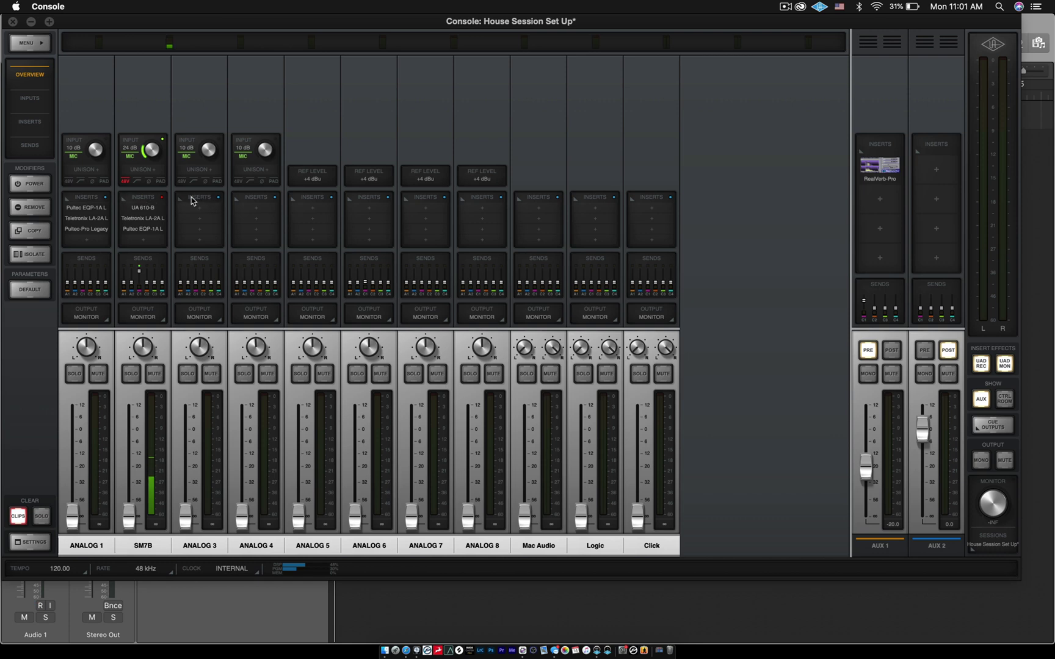
Step: Browse the plug-in categories available for Analog 3's first insert, from Delay through Mastering, and close the browser without choosing one
mouse_move(91, 210)
mouse_move(170, 208)
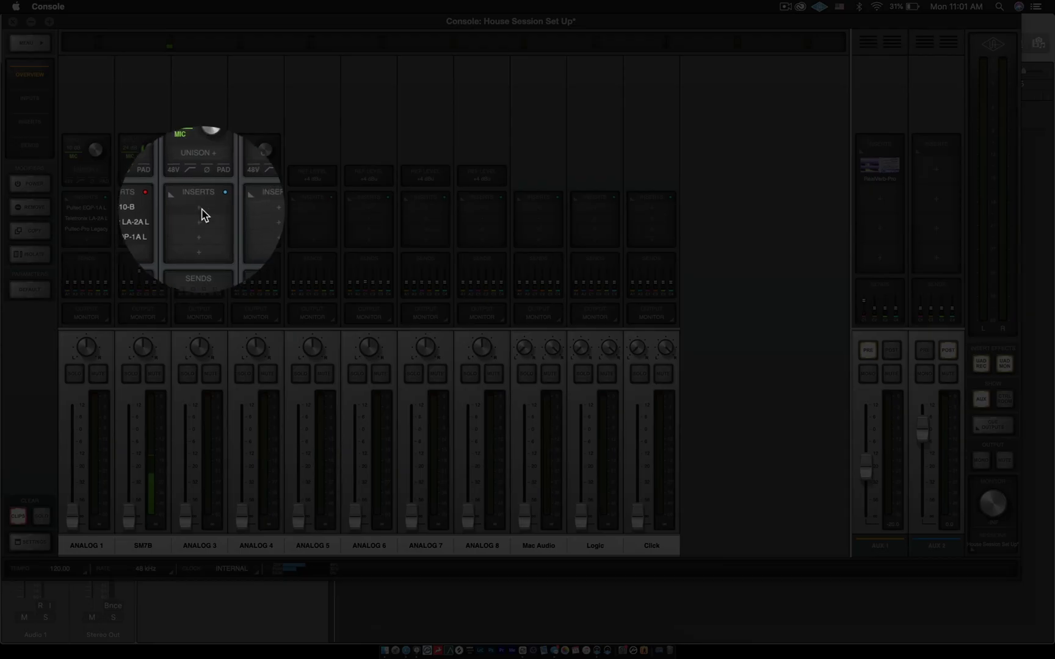
click(200, 208)
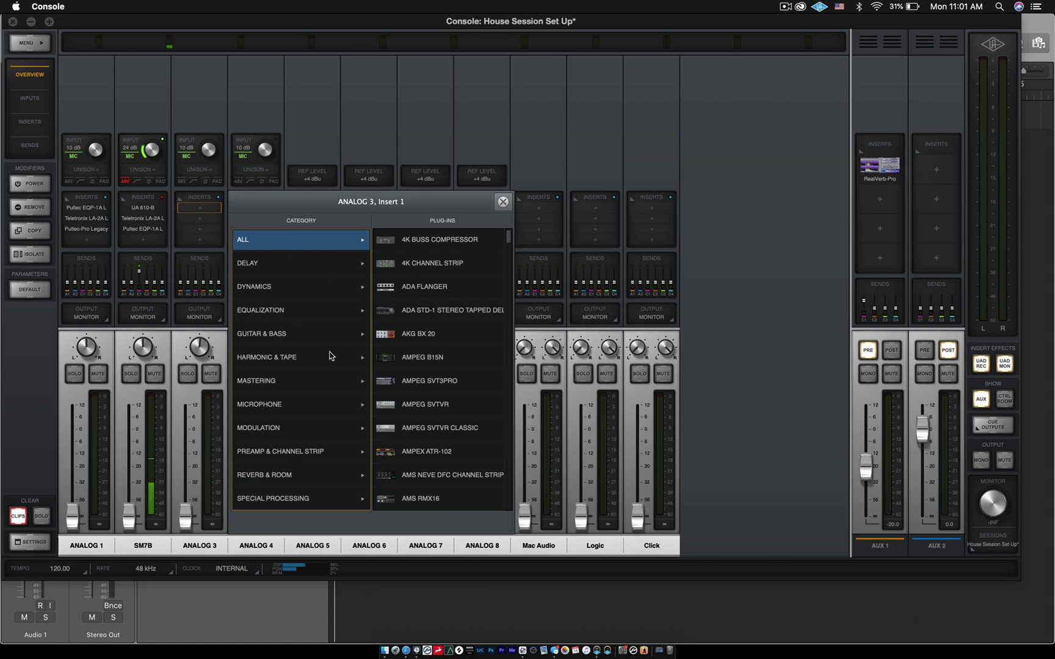
click(288, 270)
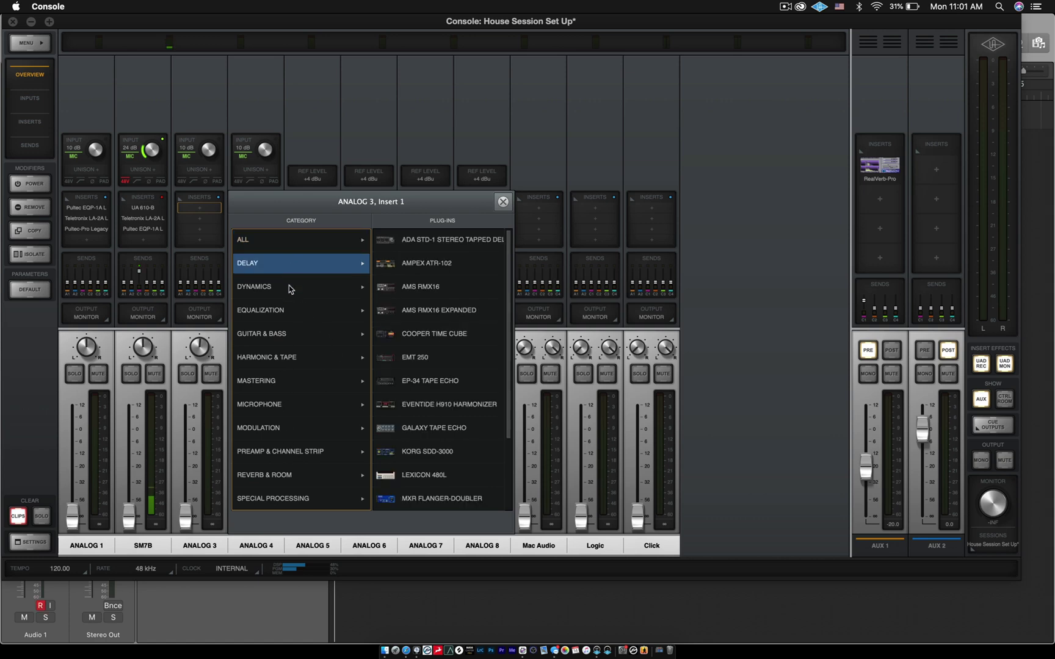
click(290, 287)
click(299, 313)
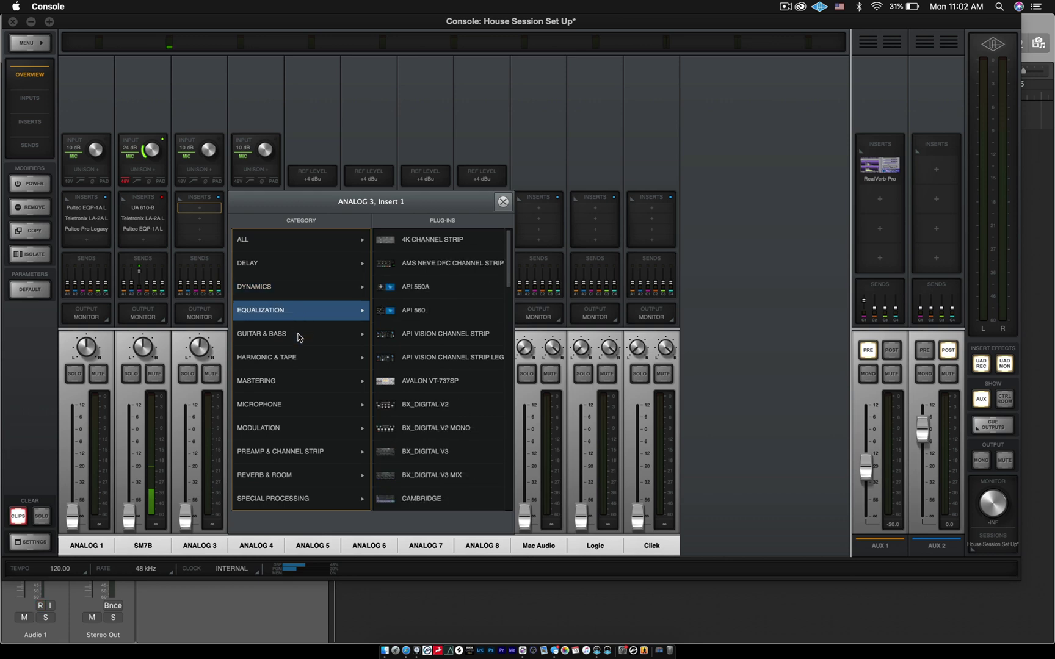
click(299, 336)
click(313, 360)
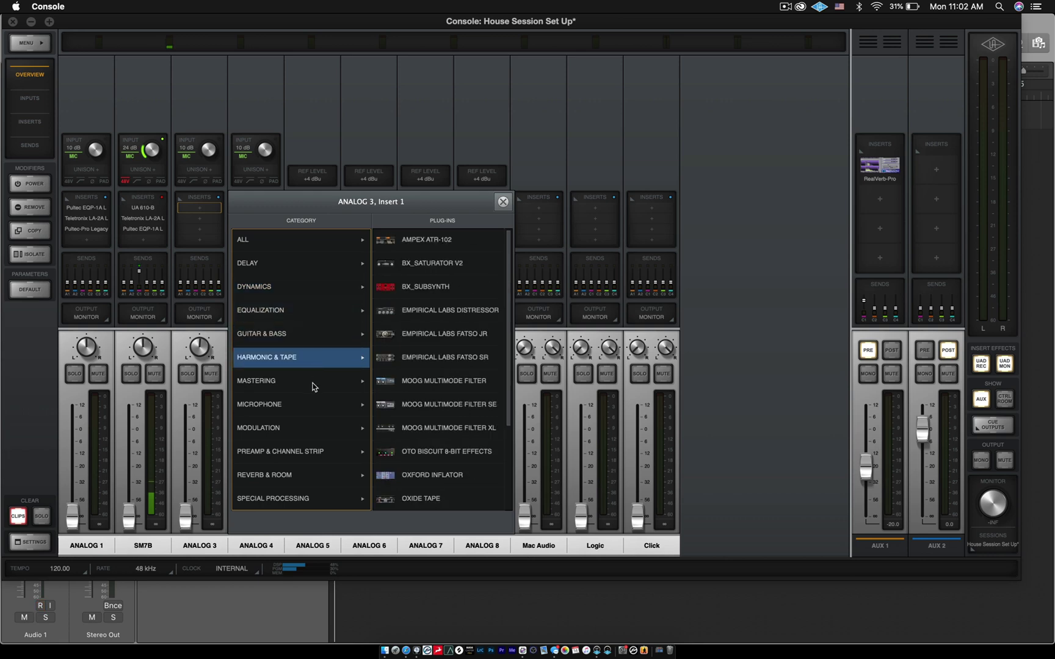
click(313, 386)
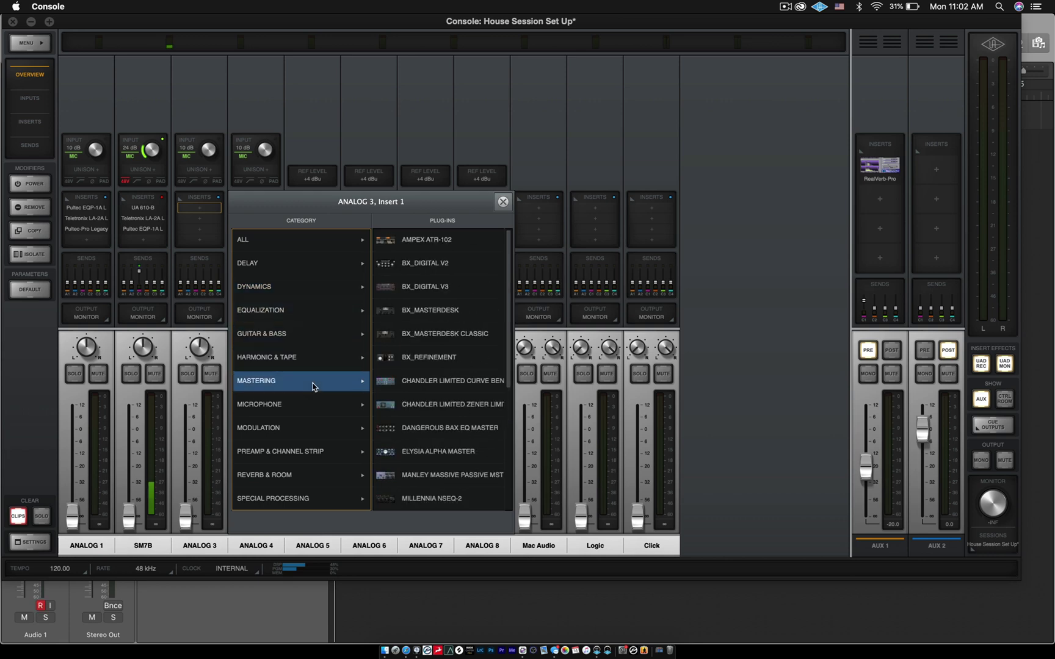
click(261, 241)
click(503, 202)
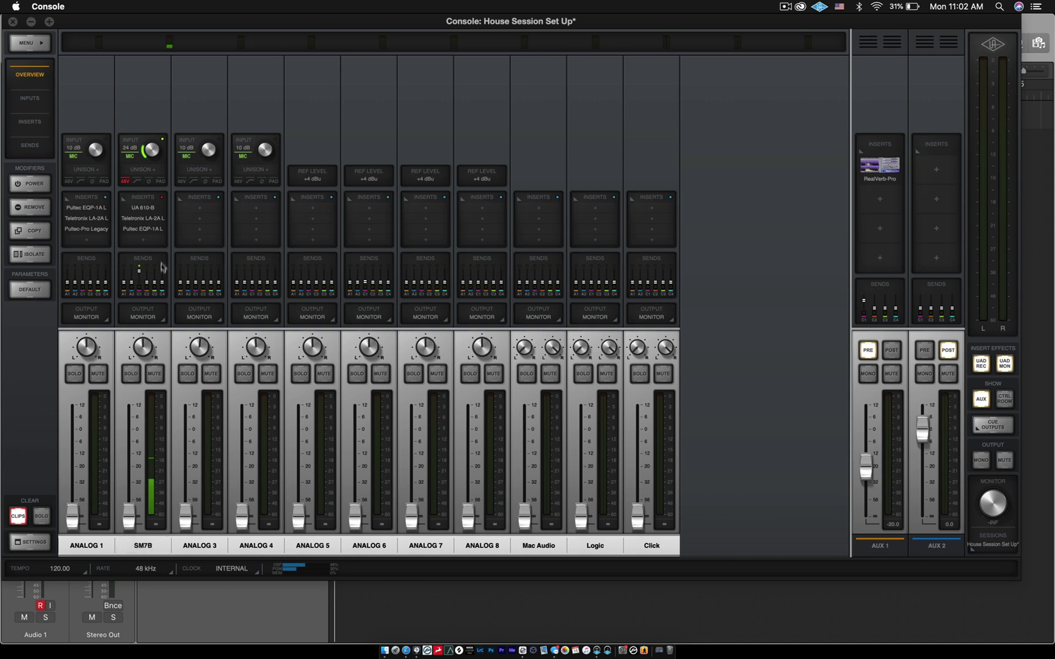
Step: Open the SM7B channel's UA 610-B, Pultec EQP-1A and Teletronix LA-2A inserts and spread their windows apart for viewing
click(144, 210)
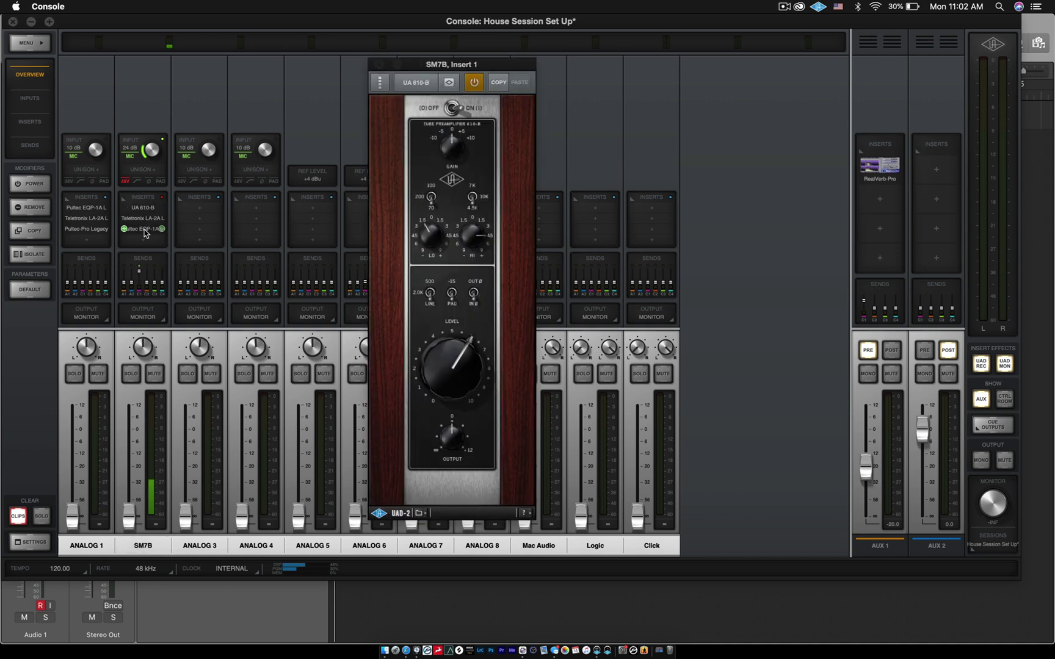
click(144, 230)
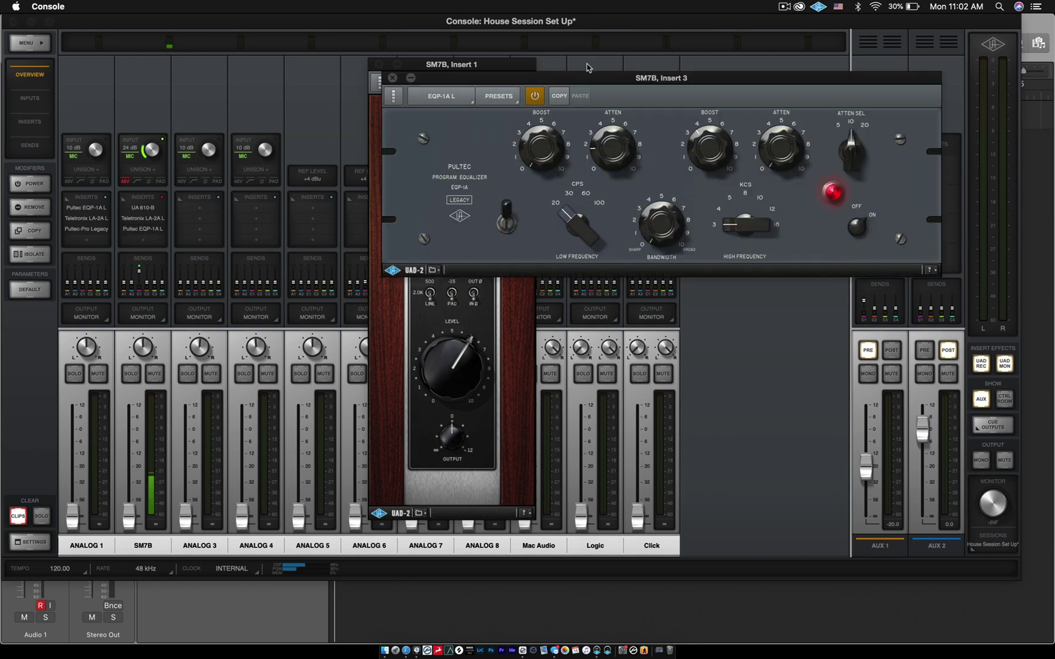
drag(585, 78, 676, 244)
drag(508, 61, 442, 48)
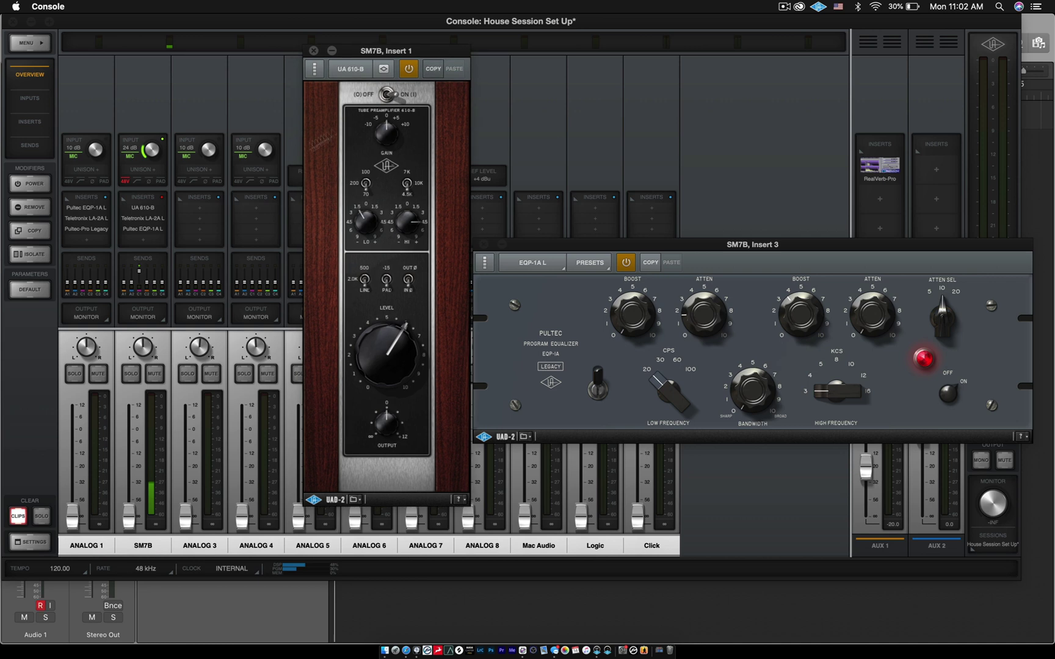
click(143, 218)
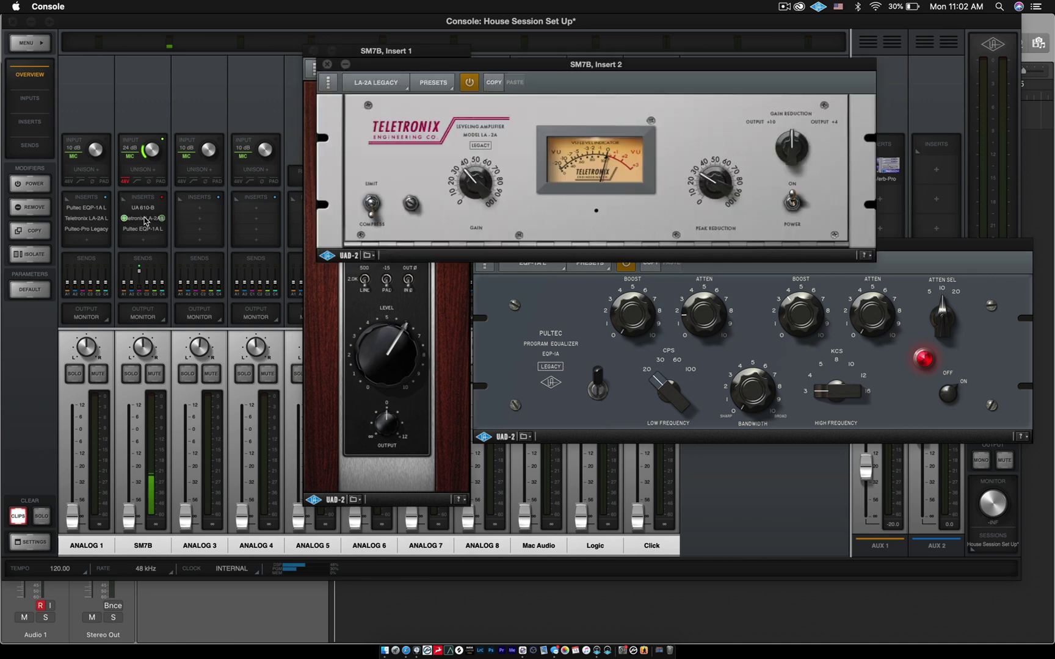
drag(638, 63, 340, 283)
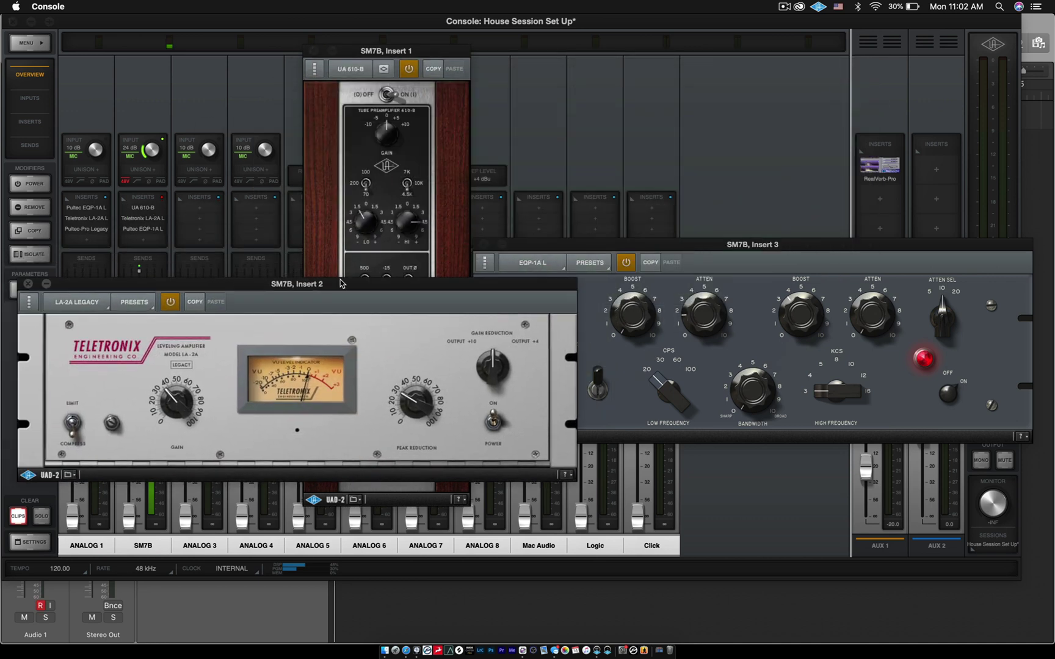
Step: Close the windows of the SM7B channel's three insert plug-ins
click(28, 284)
click(481, 245)
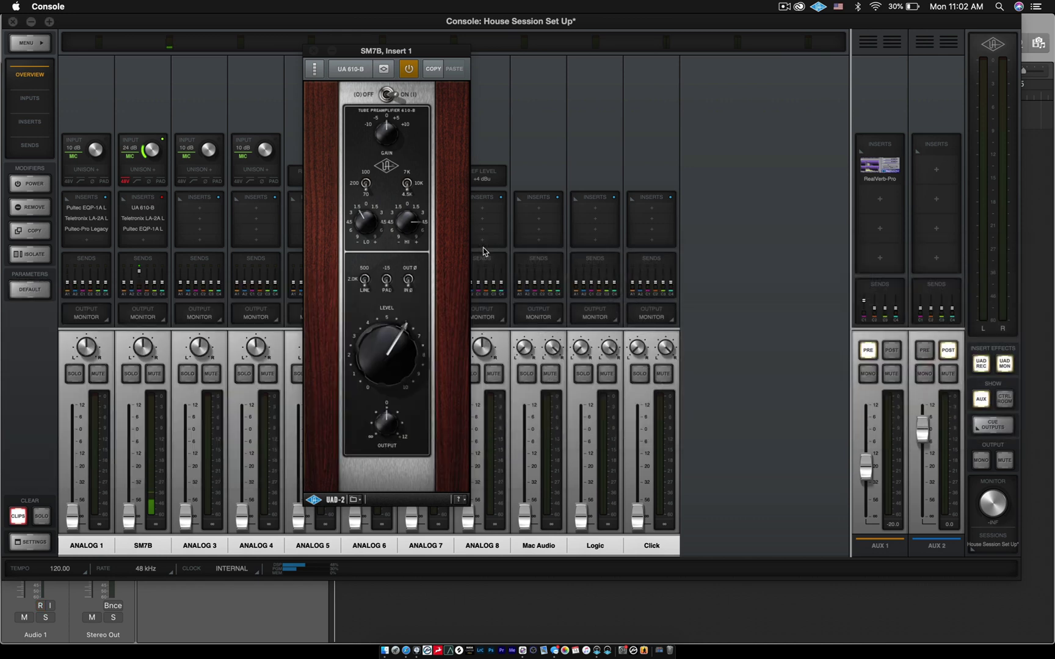
click(314, 51)
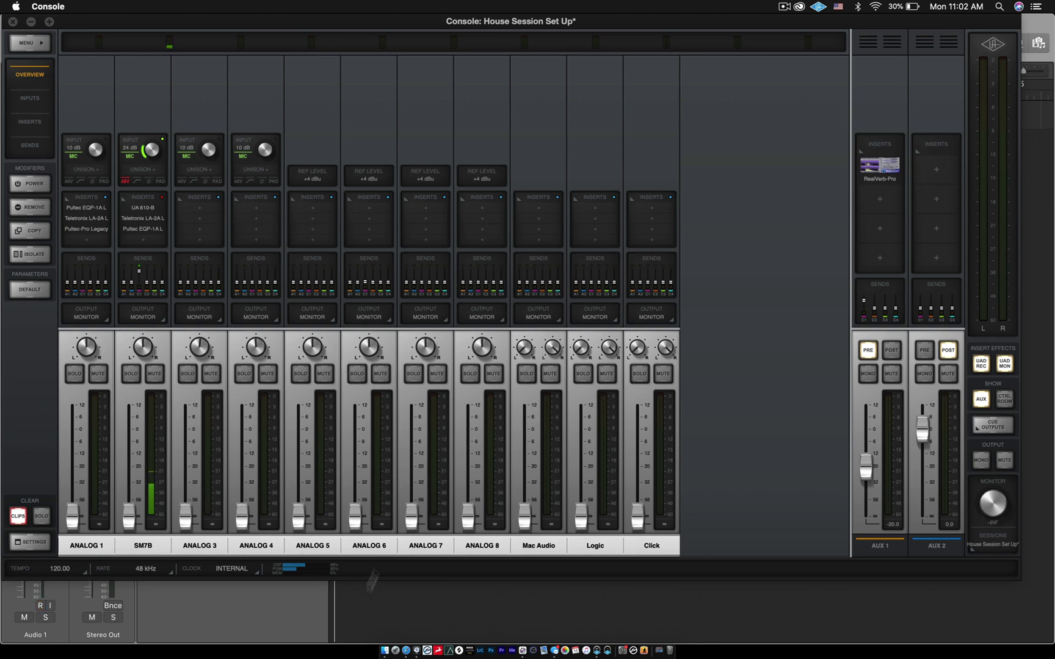
Step: Switch to Logic Pro with the untitled project and quit the application
click(388, 596)
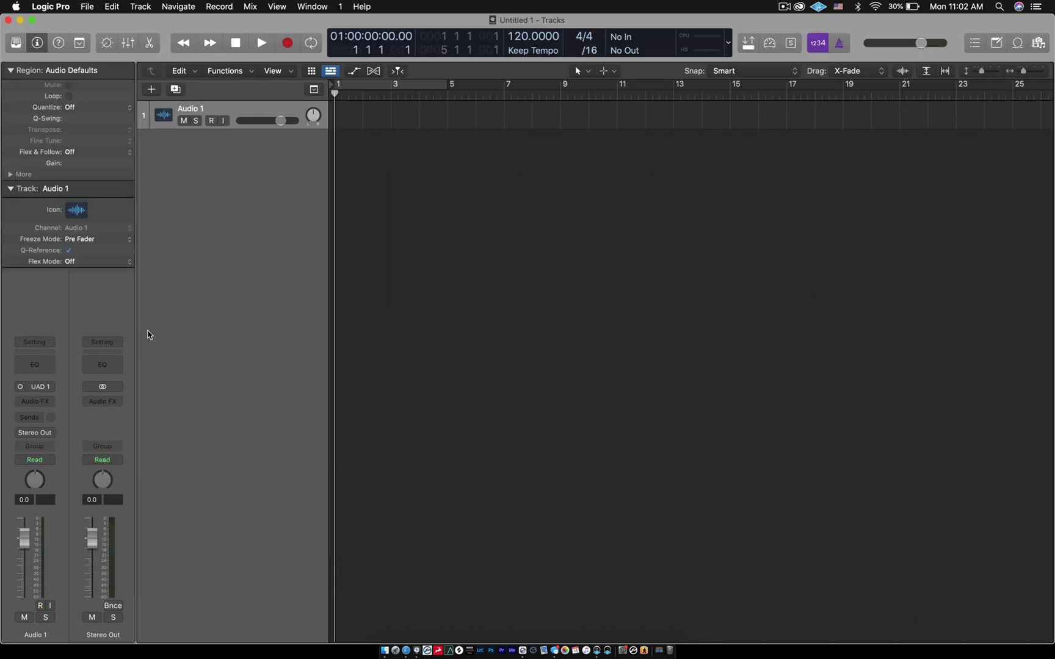
click(72, 5)
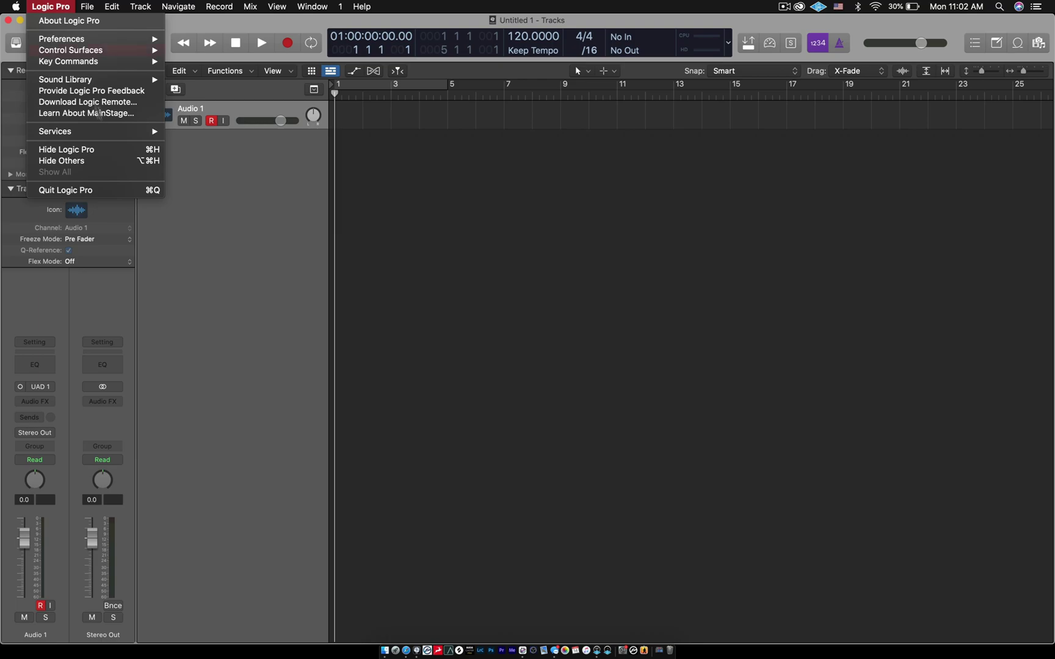
click(101, 191)
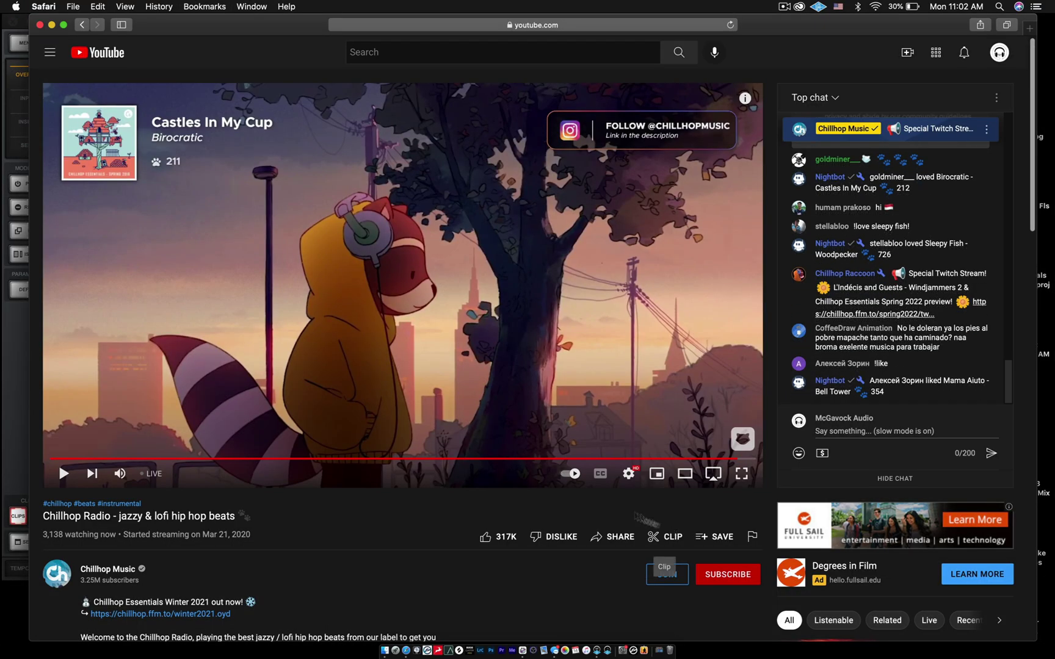
Step: Minimize and restore the YouTube browser window, and bring the Console mixer back to the front
click(51, 25)
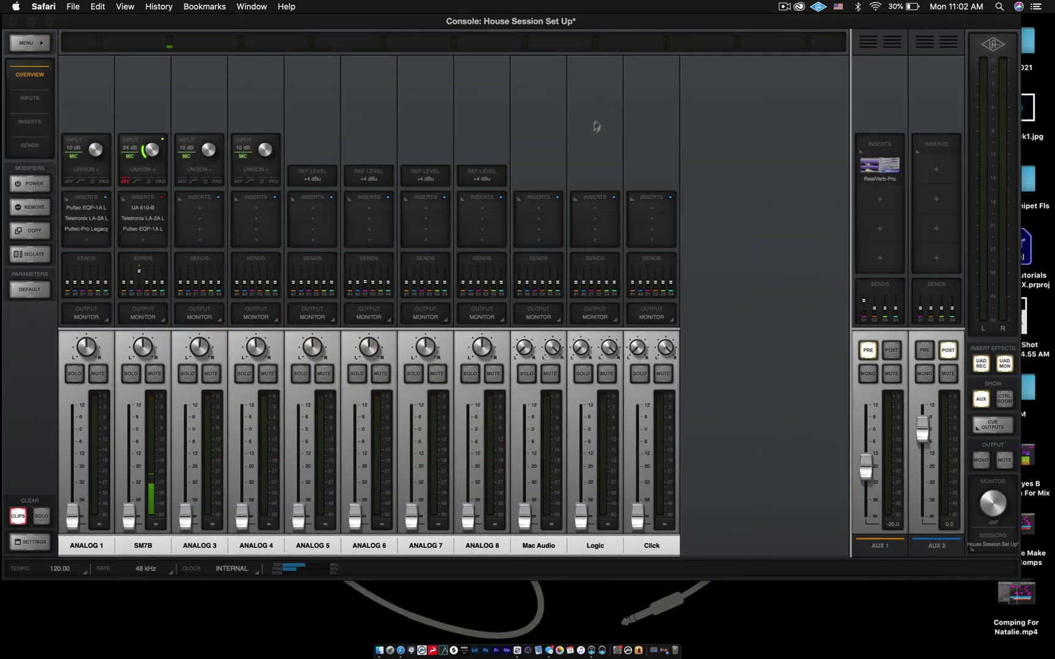
mouse_move(643, 25)
mouse_down()
mouse_move(643, 108)
mouse_move(640, 13)
mouse_up()
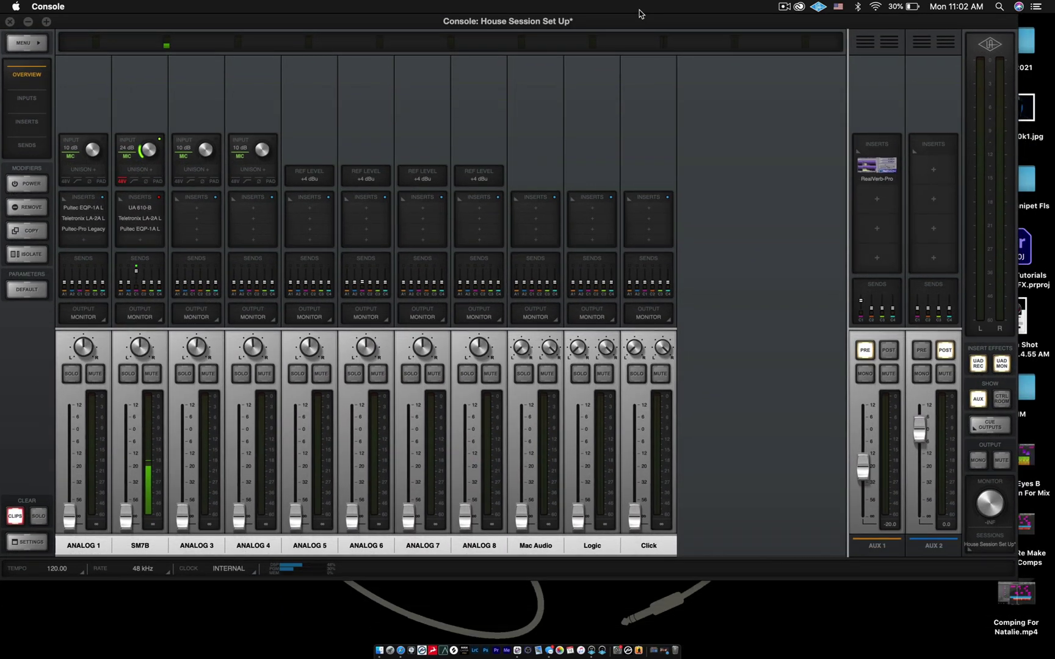
click(669, 629)
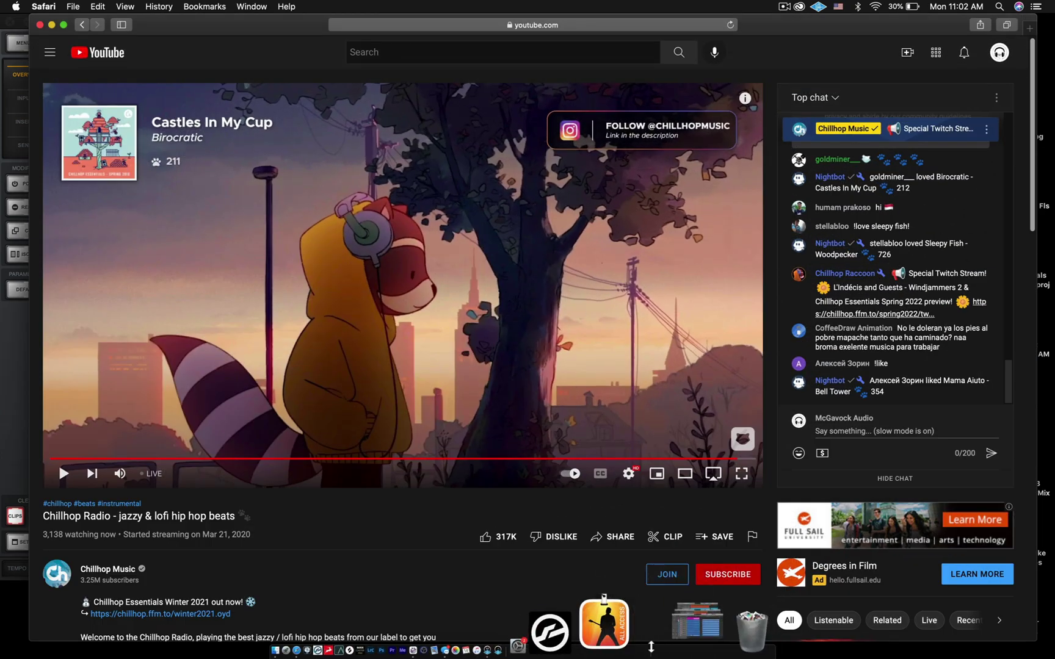
click(599, 638)
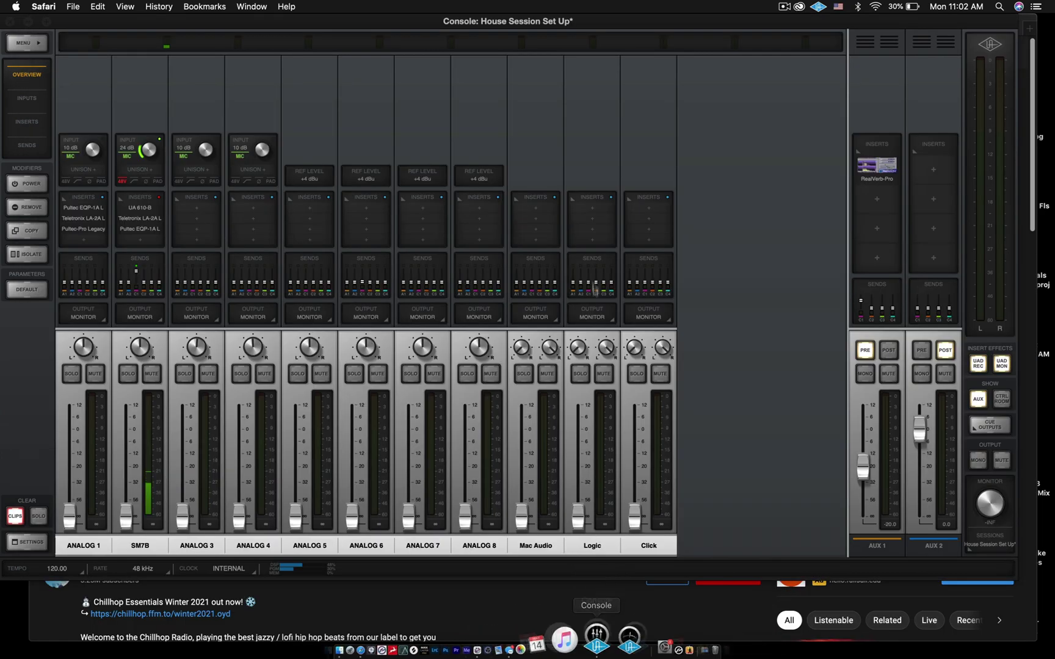